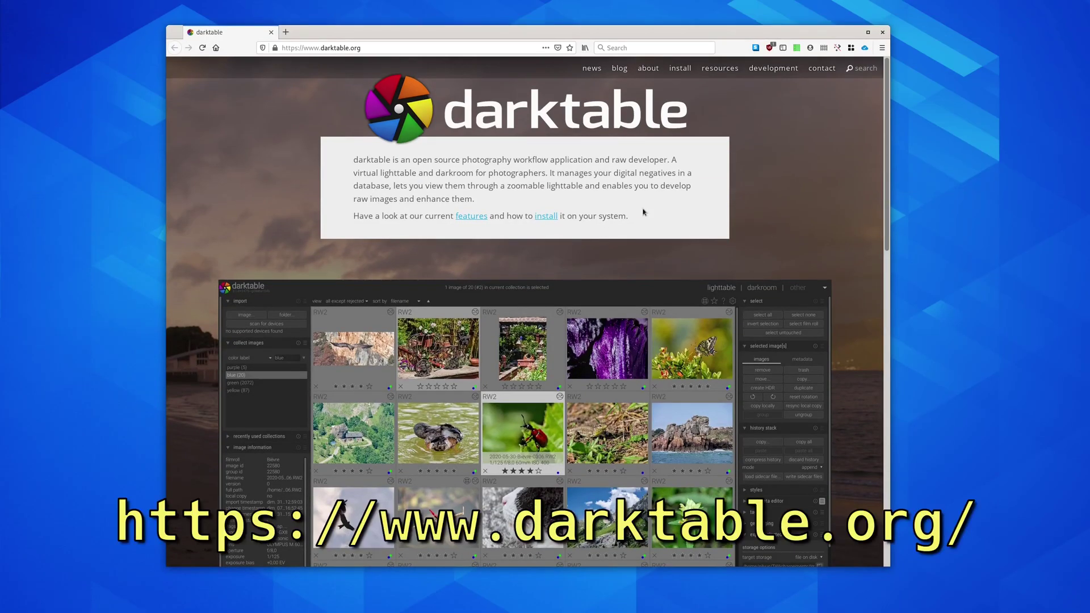
# Open the darktable install page and read the Fedora and third-party package sections.
pyautogui.scroll(-2, 413, 90)
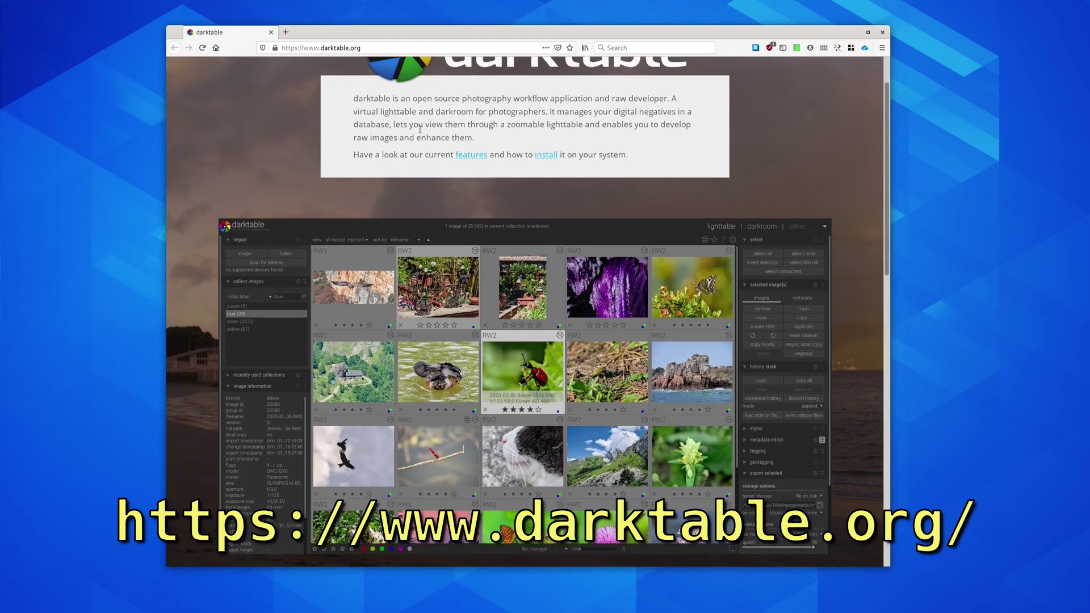
pyautogui.scroll(2, 631, 87)
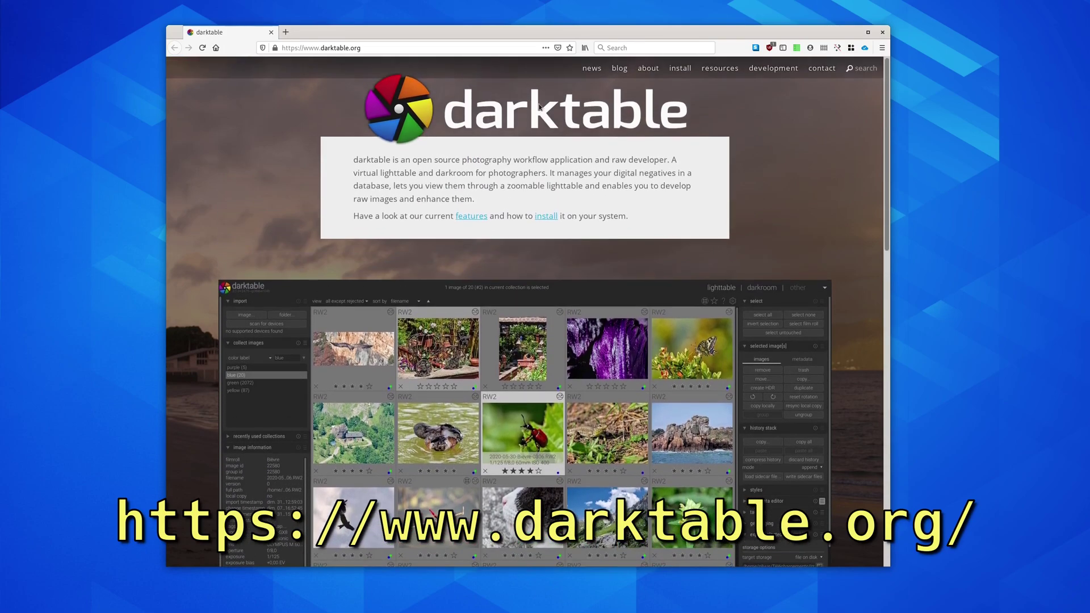
pyautogui.click(684, 71)
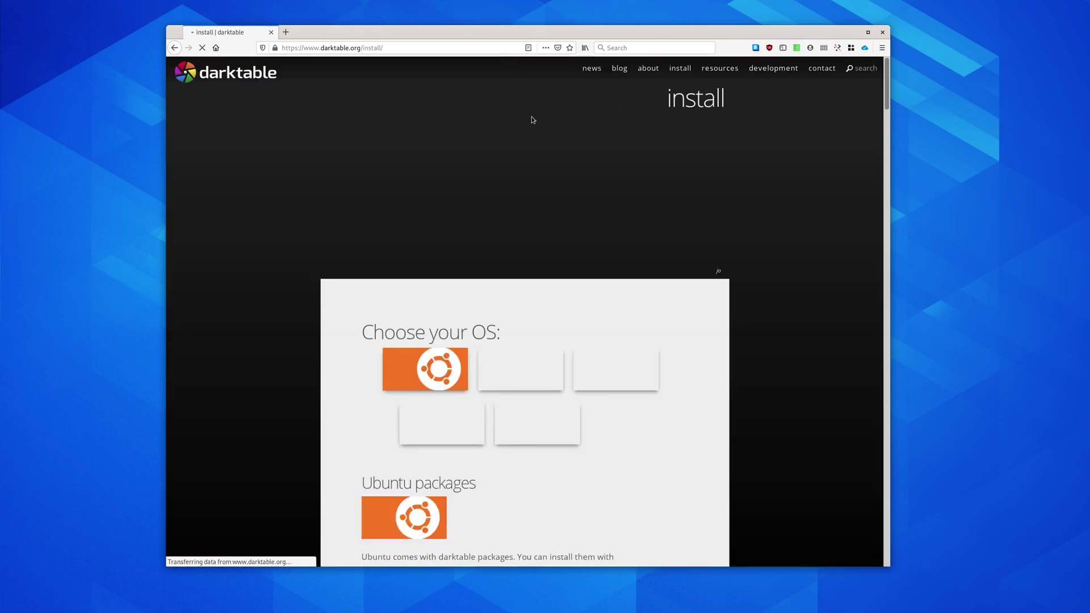
pyautogui.scroll(-2, 505, 255)
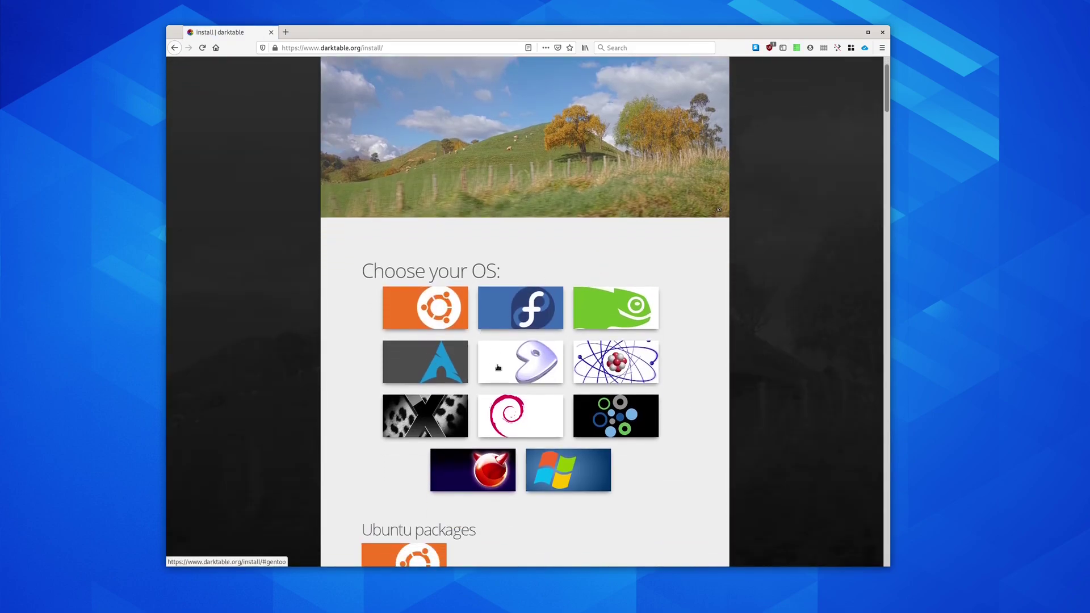
pyautogui.click(541, 302)
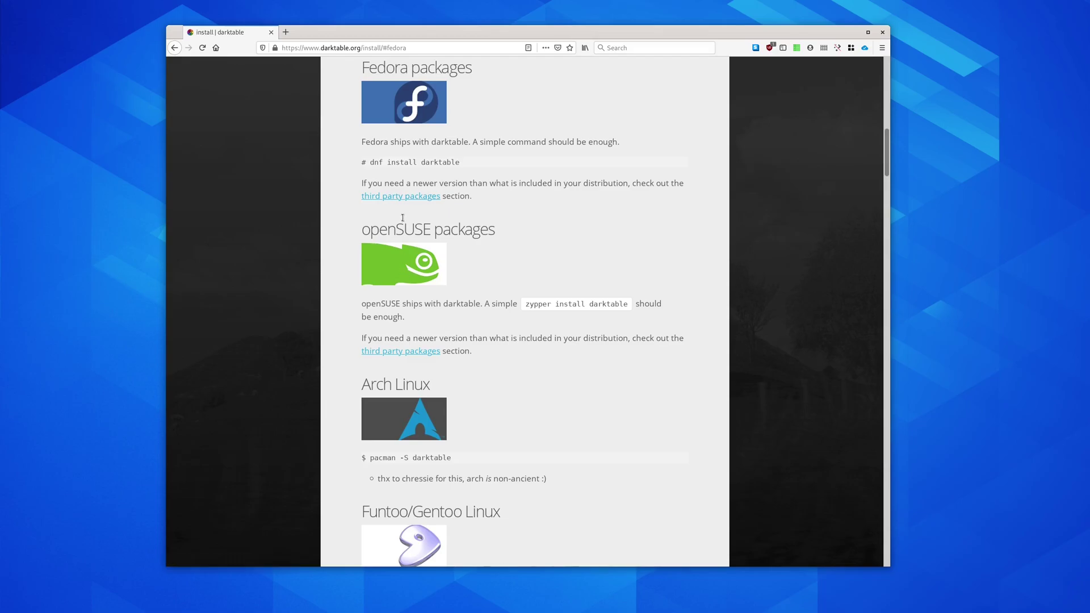
pyautogui.click(405, 198)
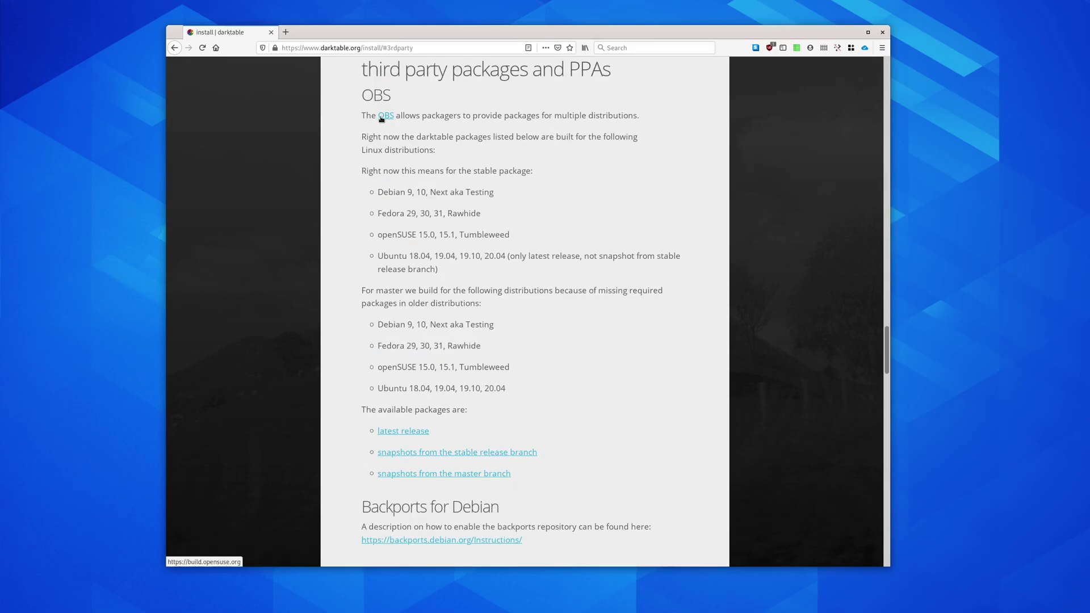
pyautogui.moveTo(364, 70); pyautogui.dragTo(470, 329)
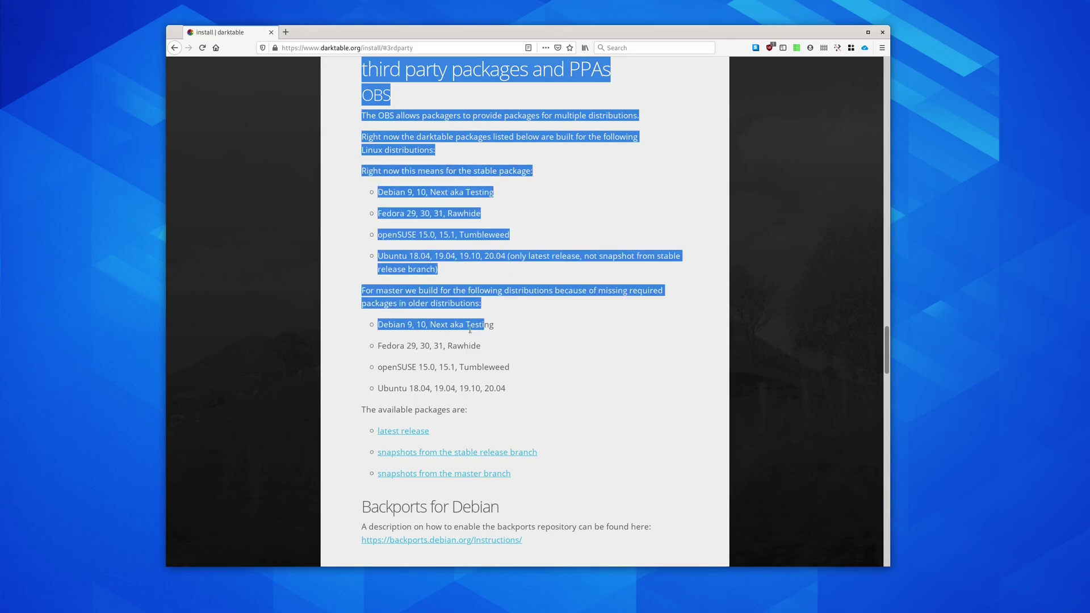
# Check the openSUSE latest-release packages and Fedora repository commands, then return to the install page.
pyautogui.click(404, 433)
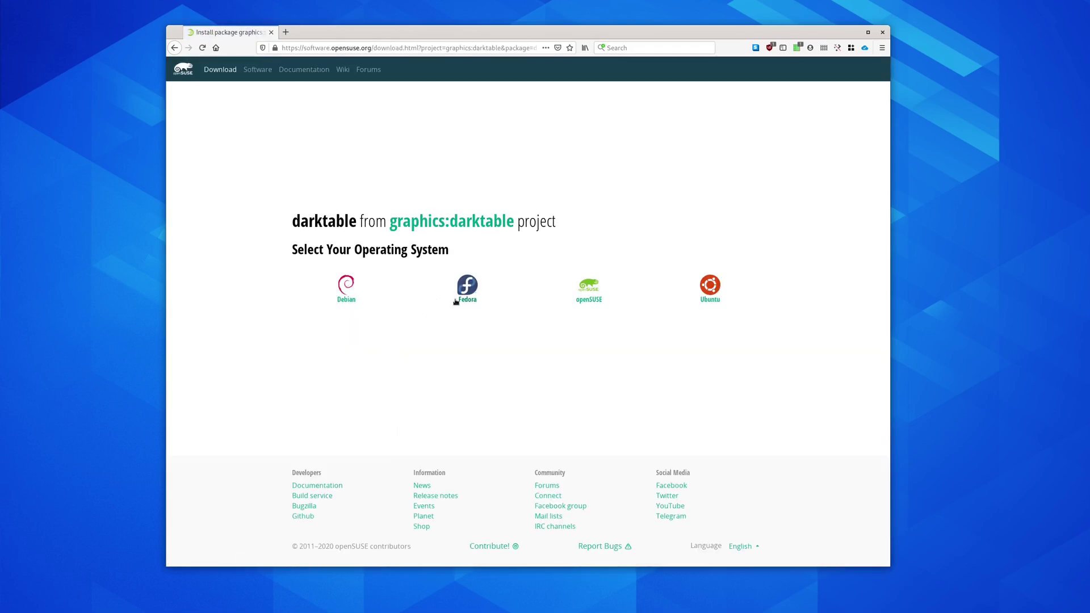
pyautogui.click(397, 304)
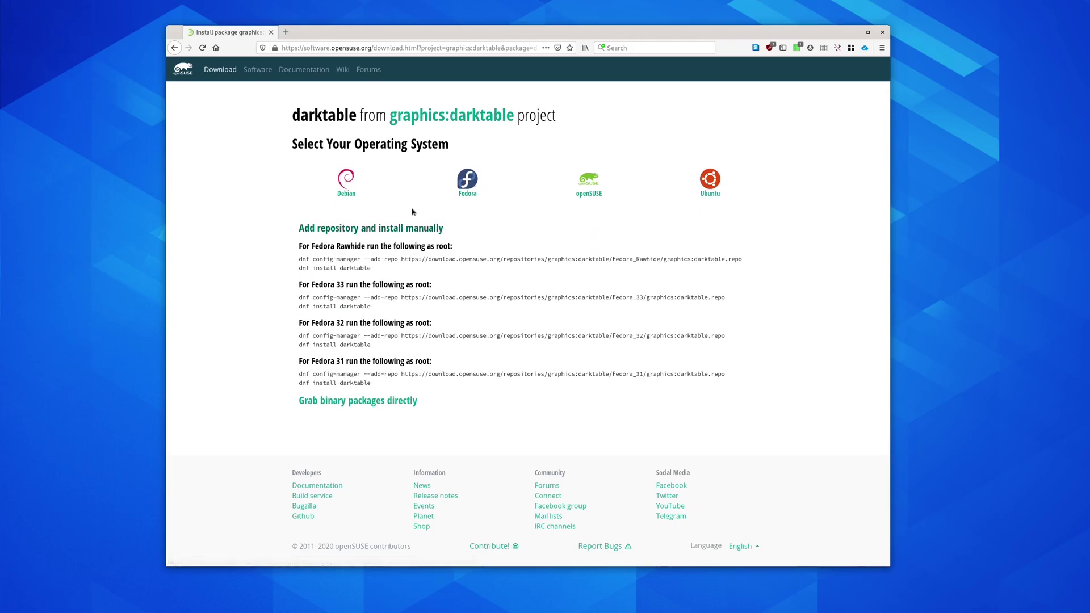
pyautogui.hotkey('alt', 'Left')
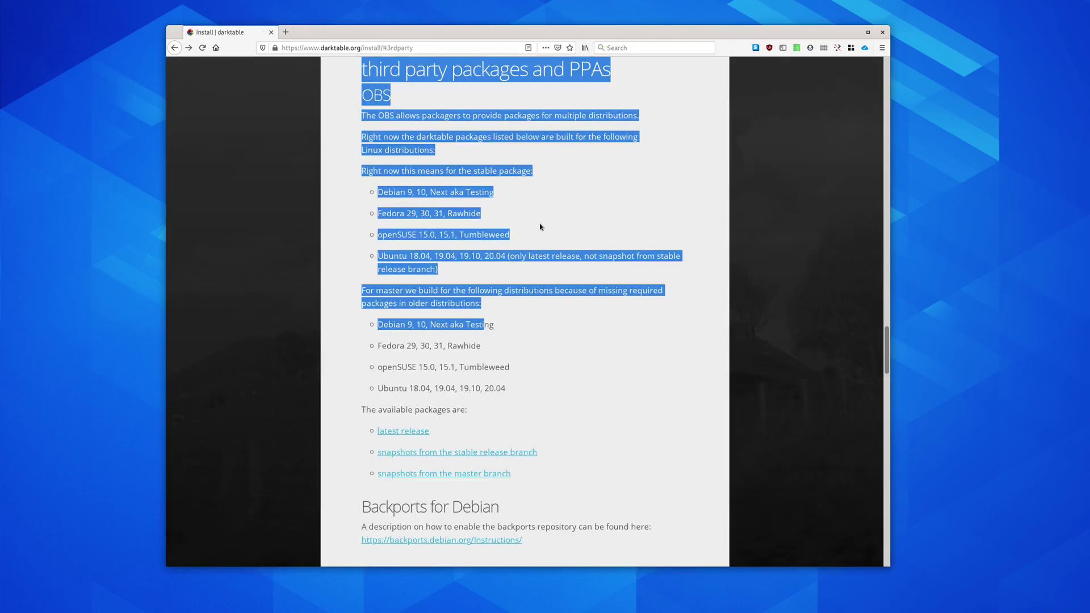
pyautogui.click(539, 226)
# Jump to the macOS download instructions on the install page.
pyautogui.scroll(15, 540, 226)
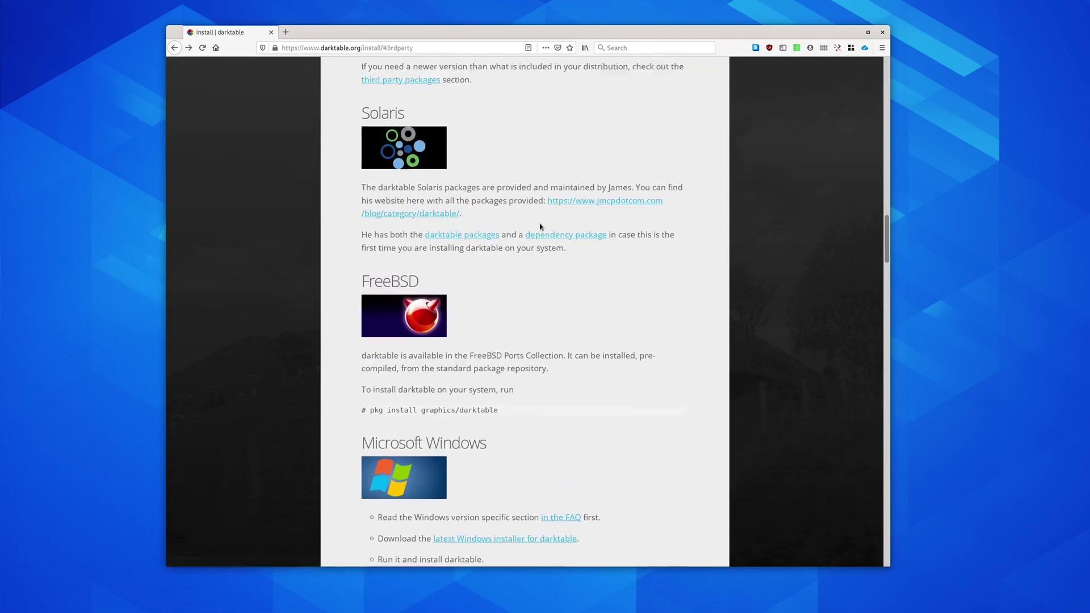
pyautogui.scroll(-5, 538, 228)
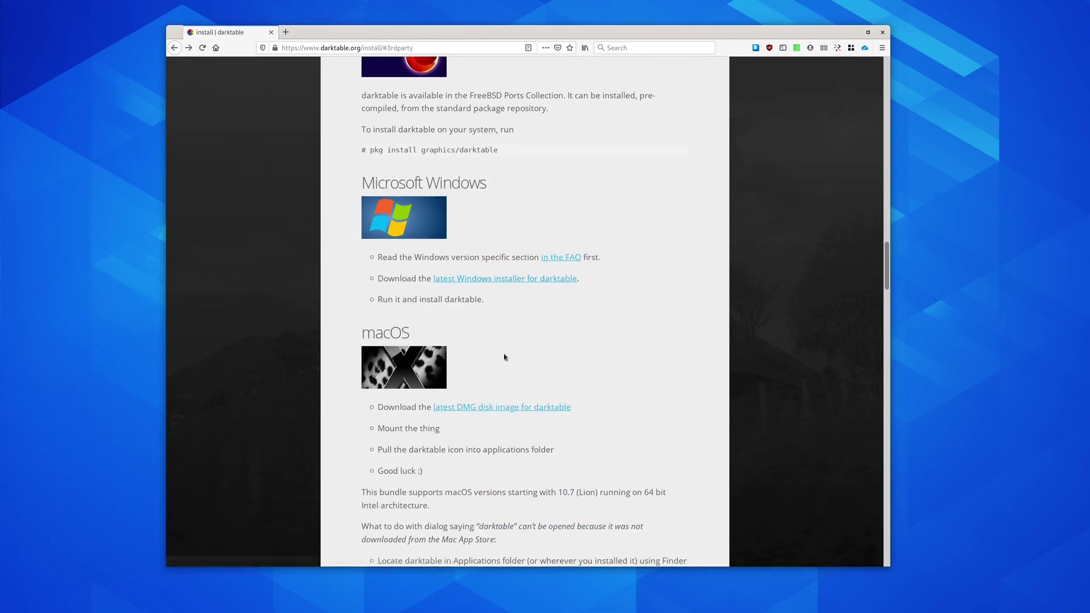
pyautogui.scroll(20, 504, 357)
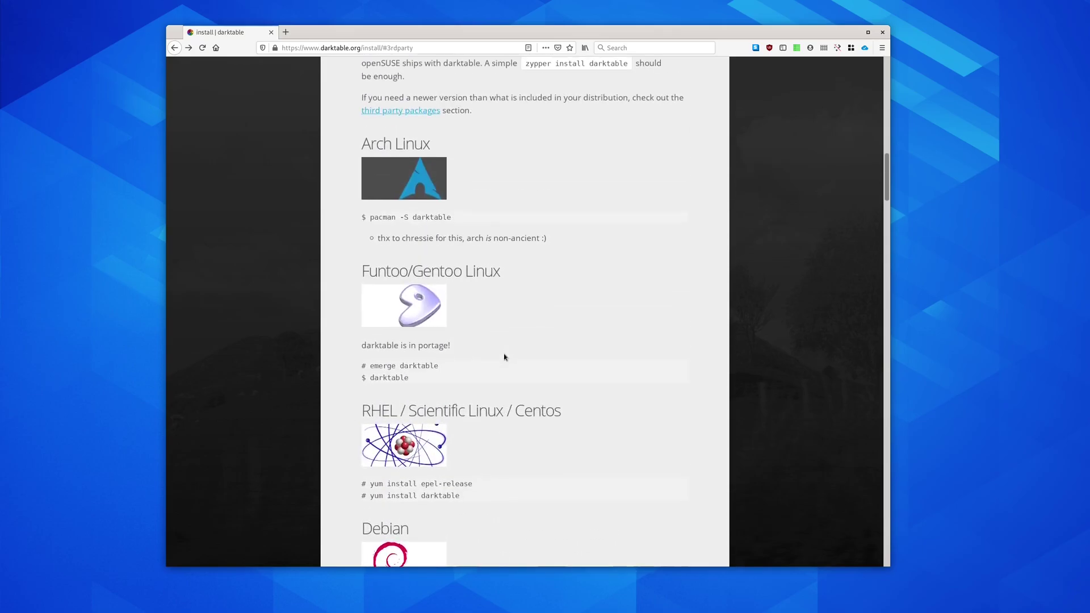
pyautogui.scroll(15, 504, 357)
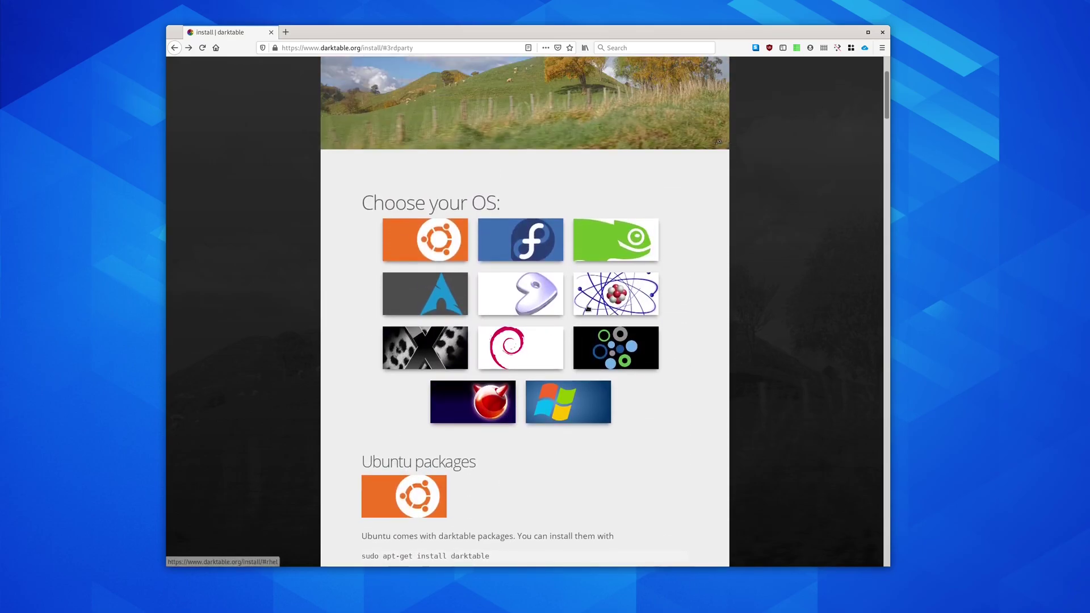
pyautogui.click(457, 352)
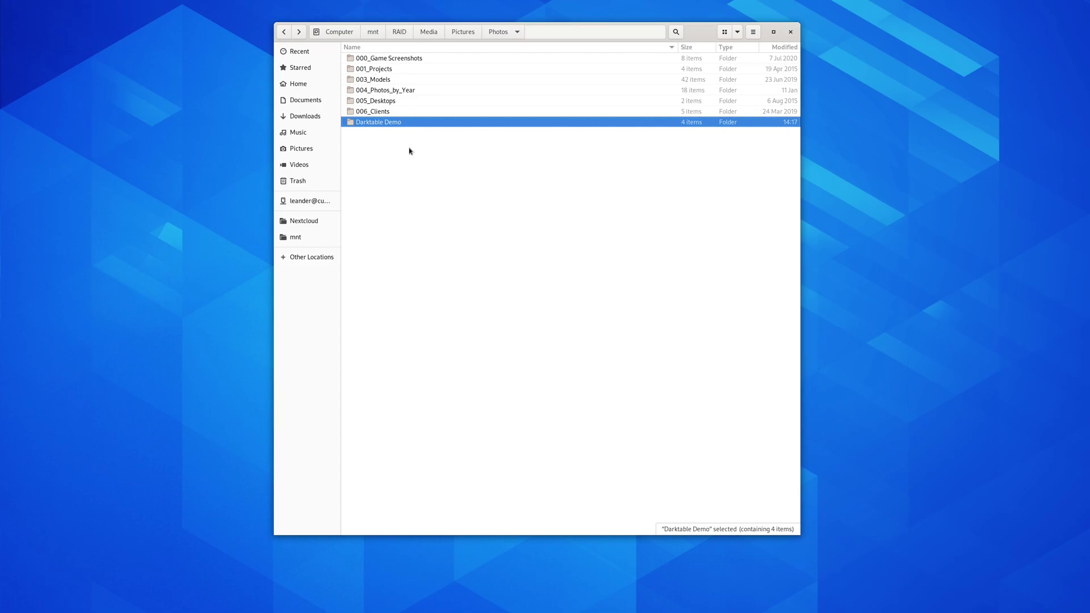
# Peek into the Darktable Demo and 004_Photos_by_Year folders, returning to Photos each time.
pyautogui.doubleClick(401, 122)
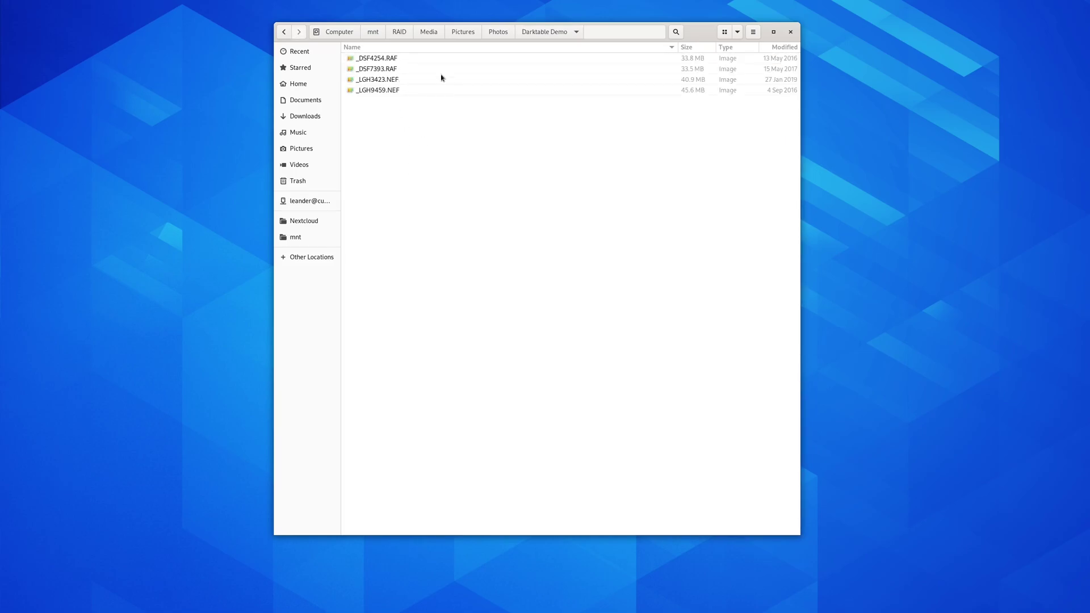
pyautogui.click(498, 34)
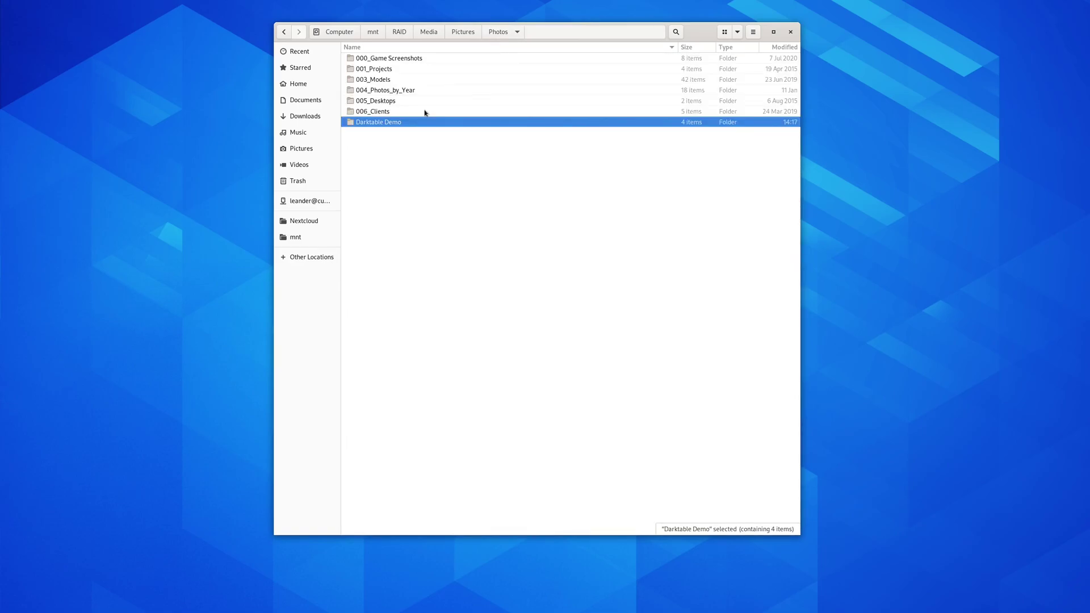
pyautogui.doubleClick(406, 89)
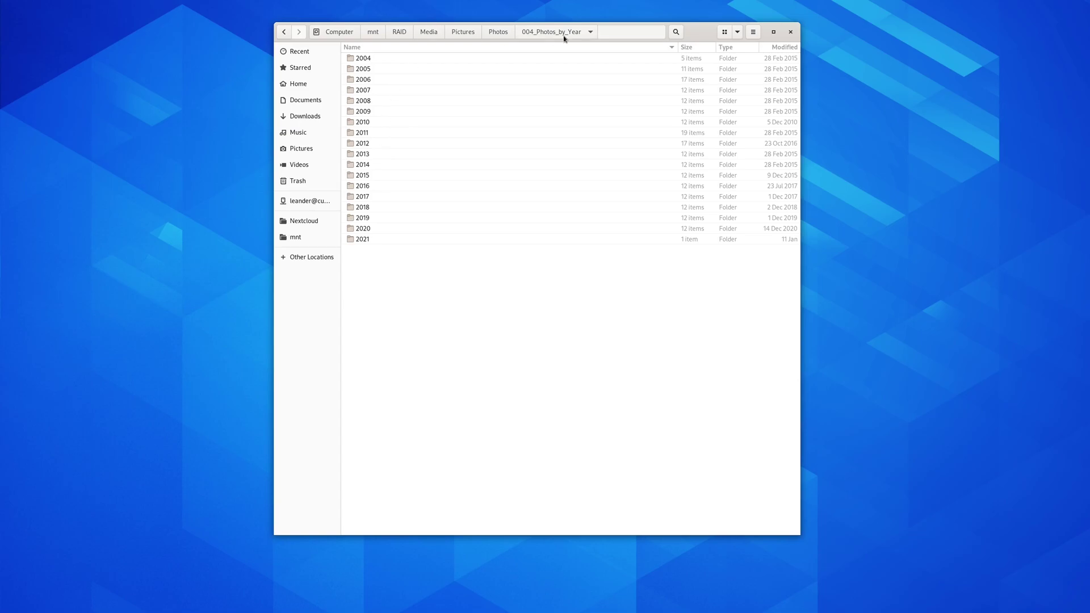
pyautogui.click(500, 33)
pyautogui.doubleClick(397, 120)
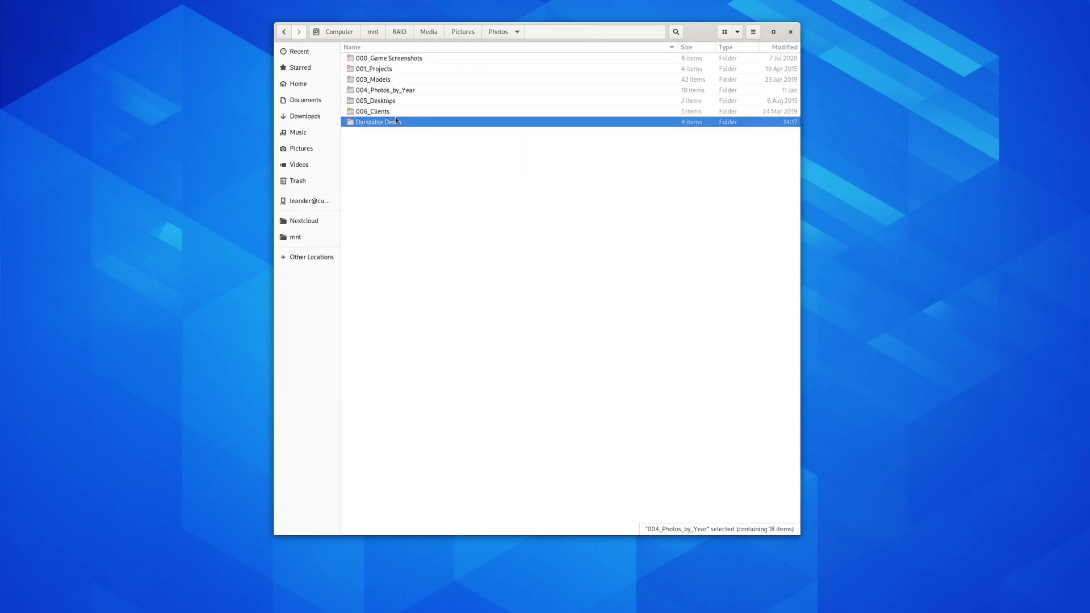
pyautogui.click(511, 38)
# Select the 006_Clients, 005_Desktops, 001_Projects and 003_Models folders, then briefly open 004_Photos_by_Year.
pyautogui.click(415, 113)
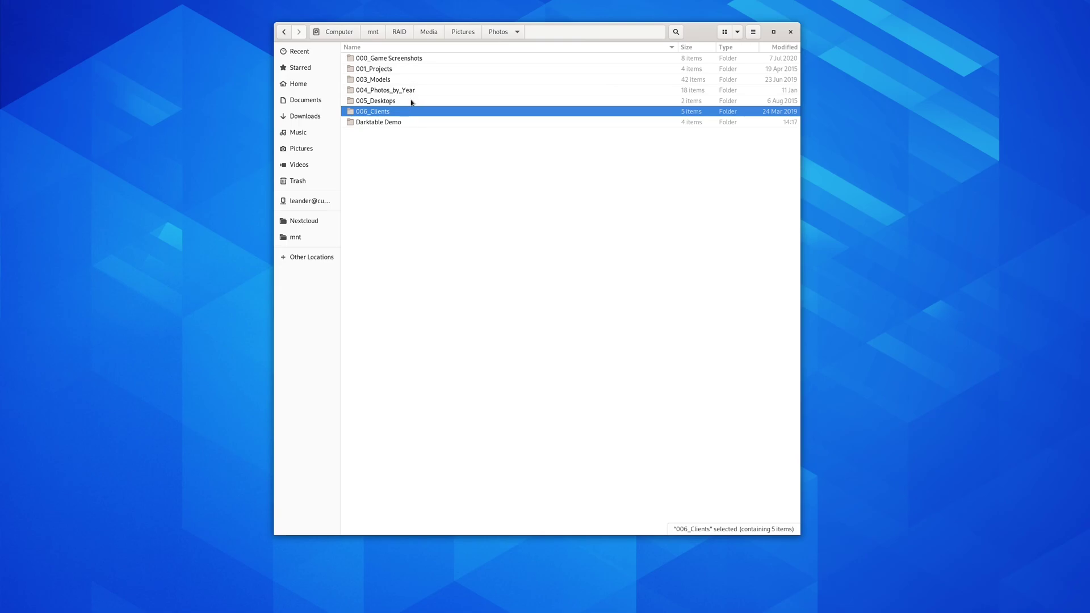
pyautogui.click(412, 102)
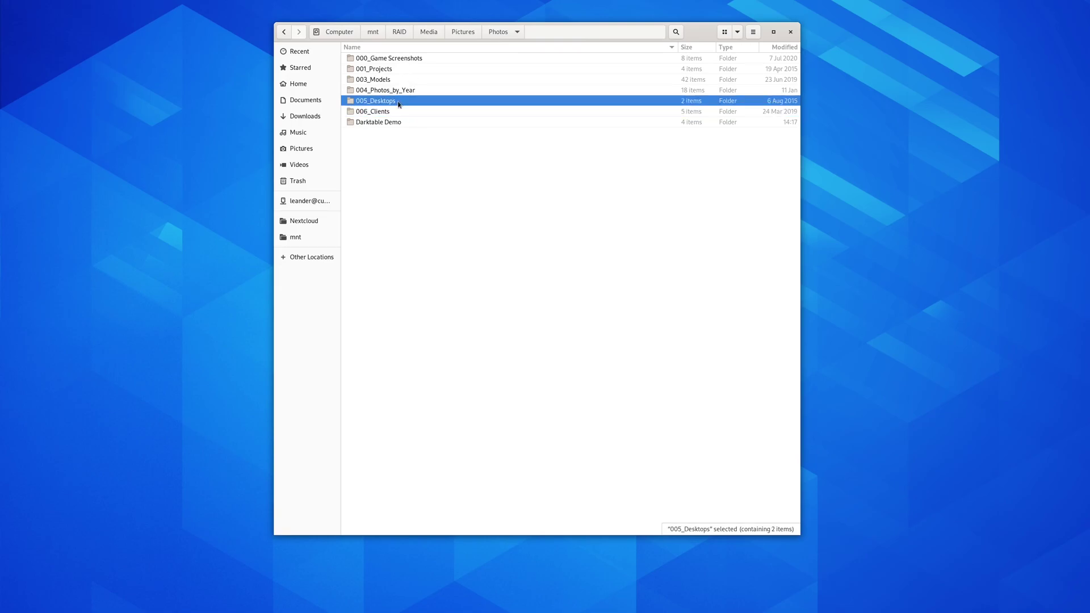
pyautogui.click(388, 69)
pyautogui.click(393, 83)
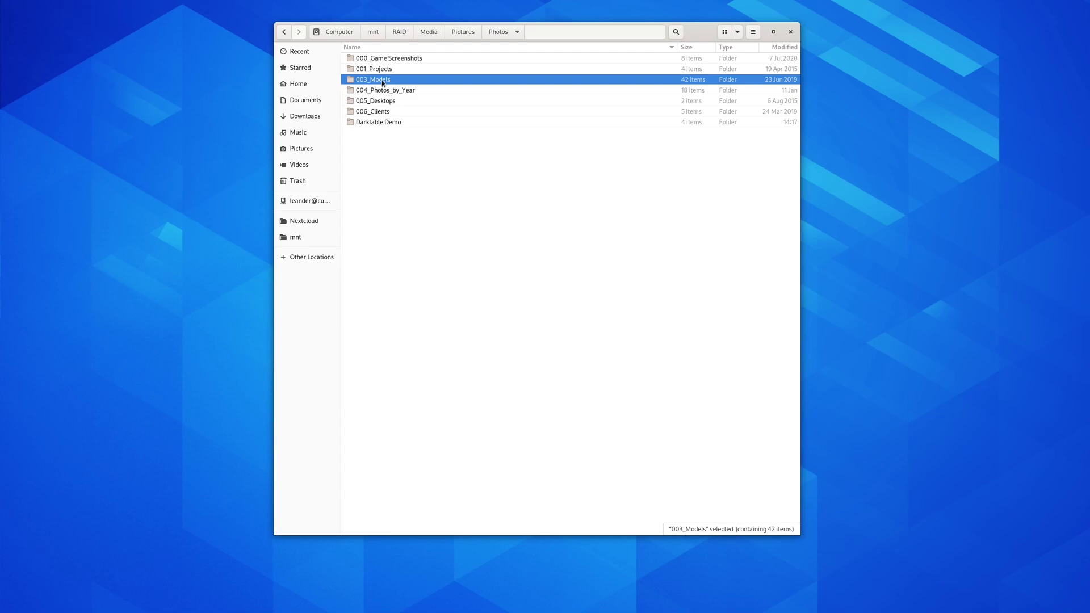
pyautogui.doubleClick(388, 92)
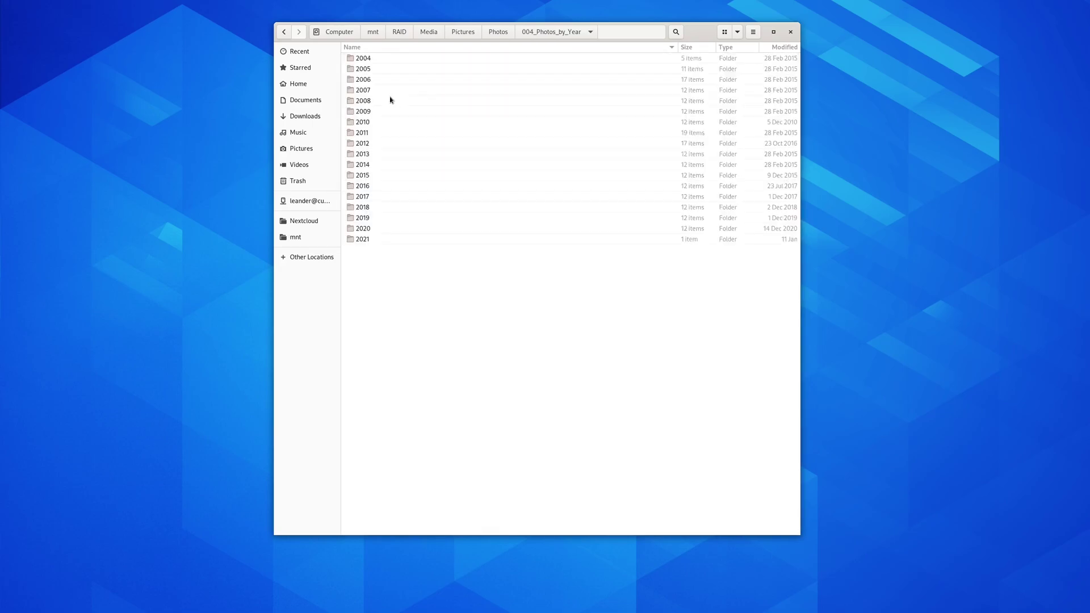
pyautogui.click(497, 31)
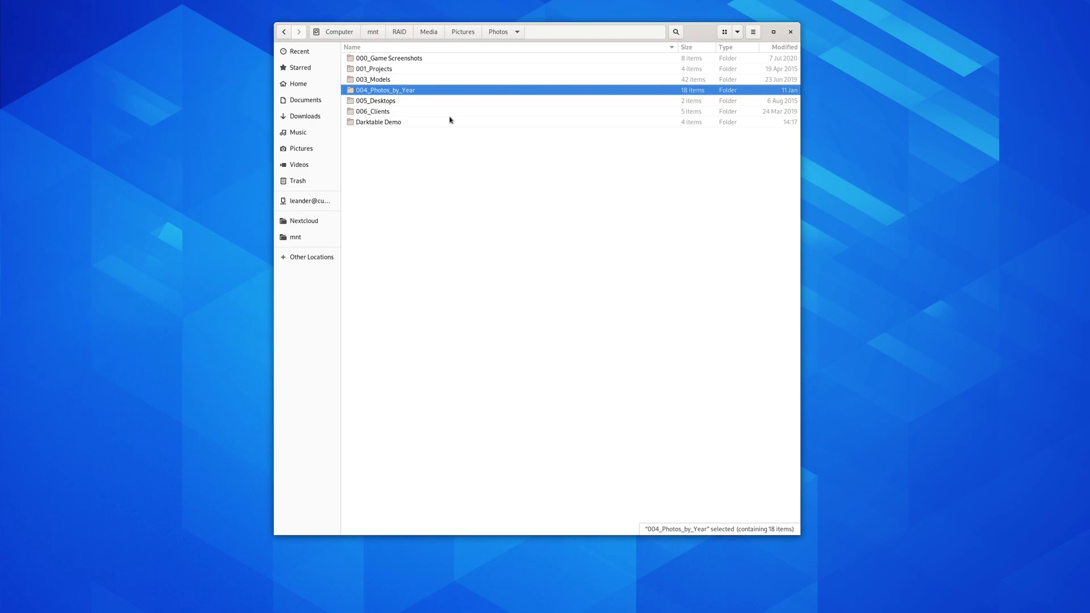
# Browse 004_Photos_by_Year > 2020 > 06, then recheck Darktable Demo's four RAW photos and return to Photos.
pyautogui.doubleClick(401, 90)
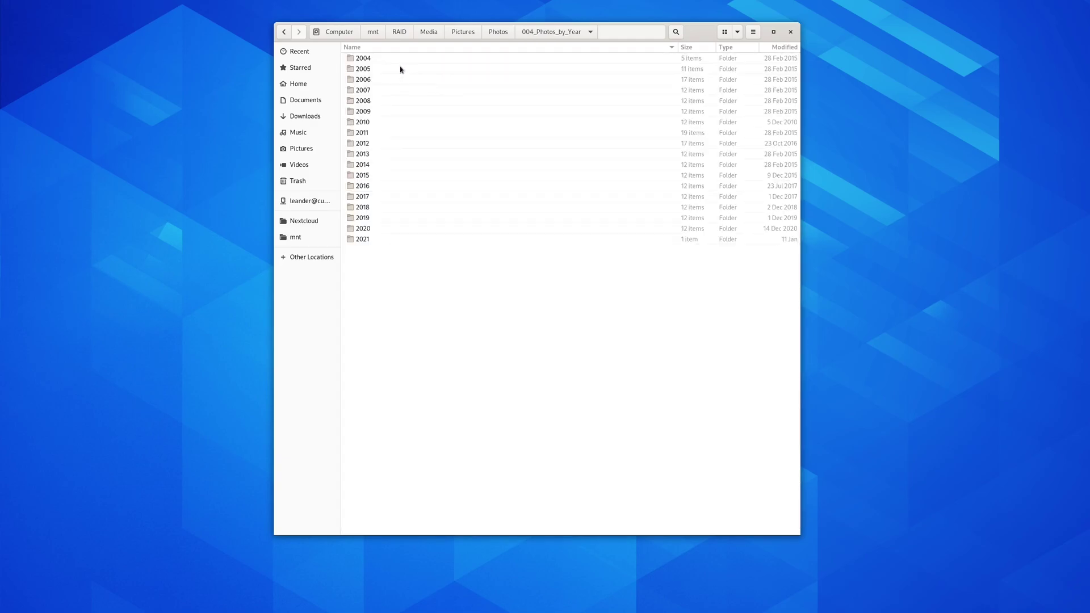
pyautogui.click(361, 231)
pyautogui.doubleClick(361, 230)
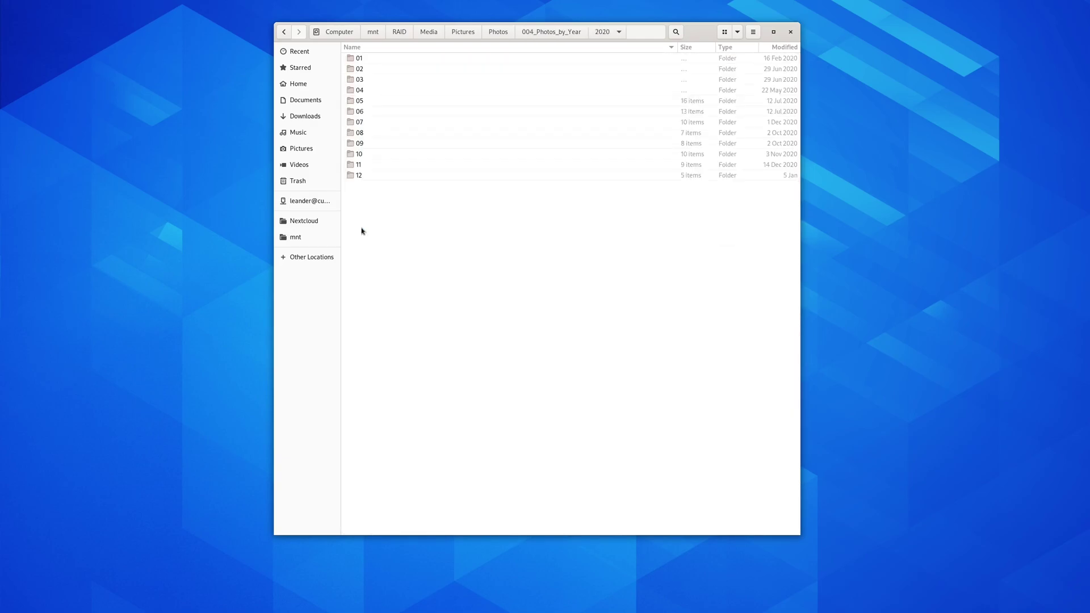
pyautogui.doubleClick(375, 113)
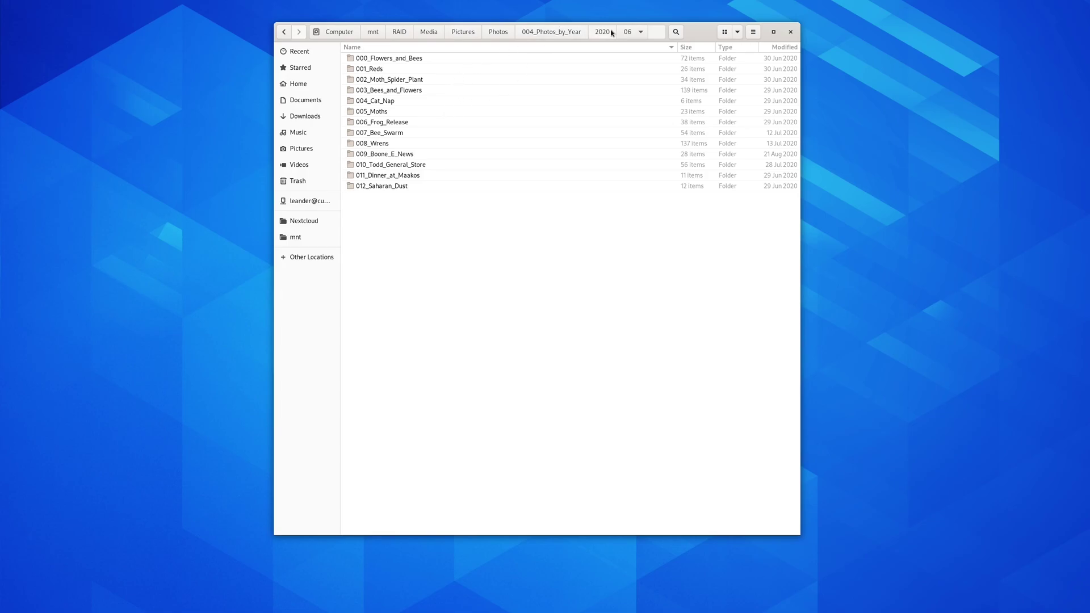
pyautogui.click(546, 36)
pyautogui.click(504, 35)
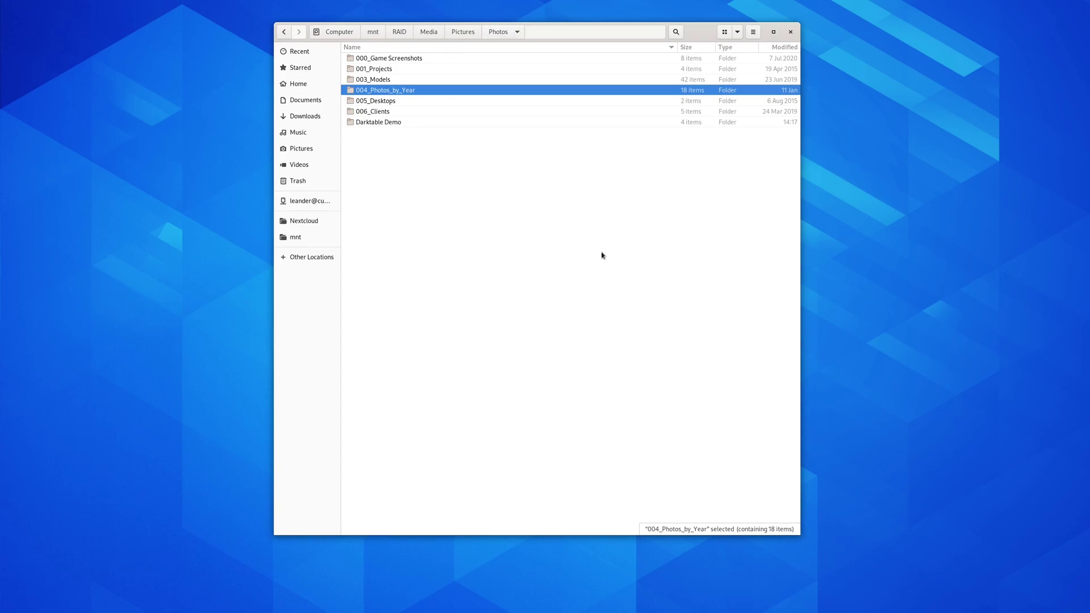
pyautogui.doubleClick(367, 123)
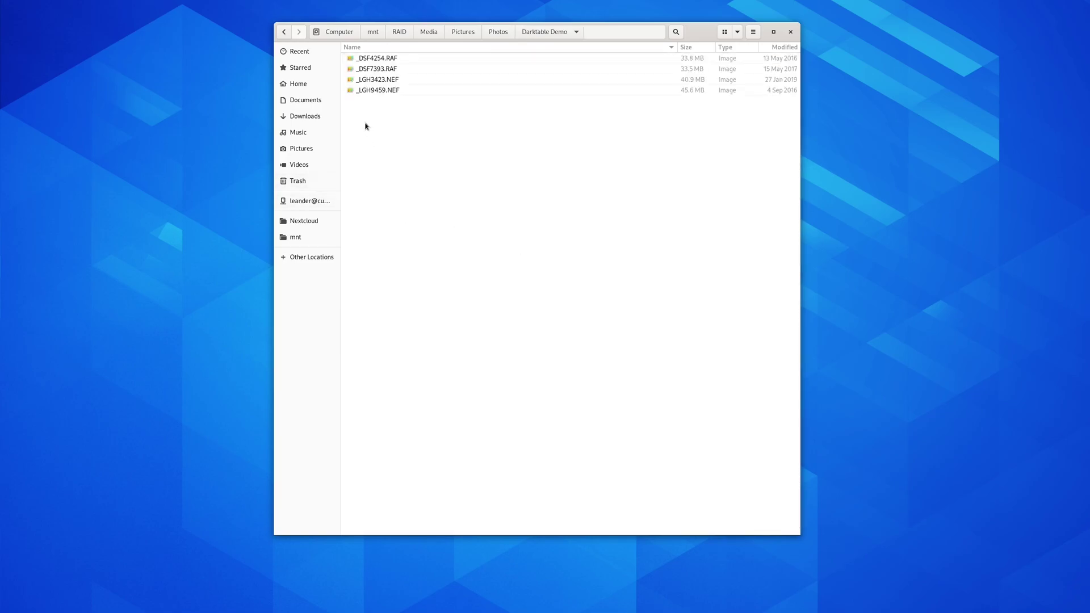
pyautogui.click(490, 36)
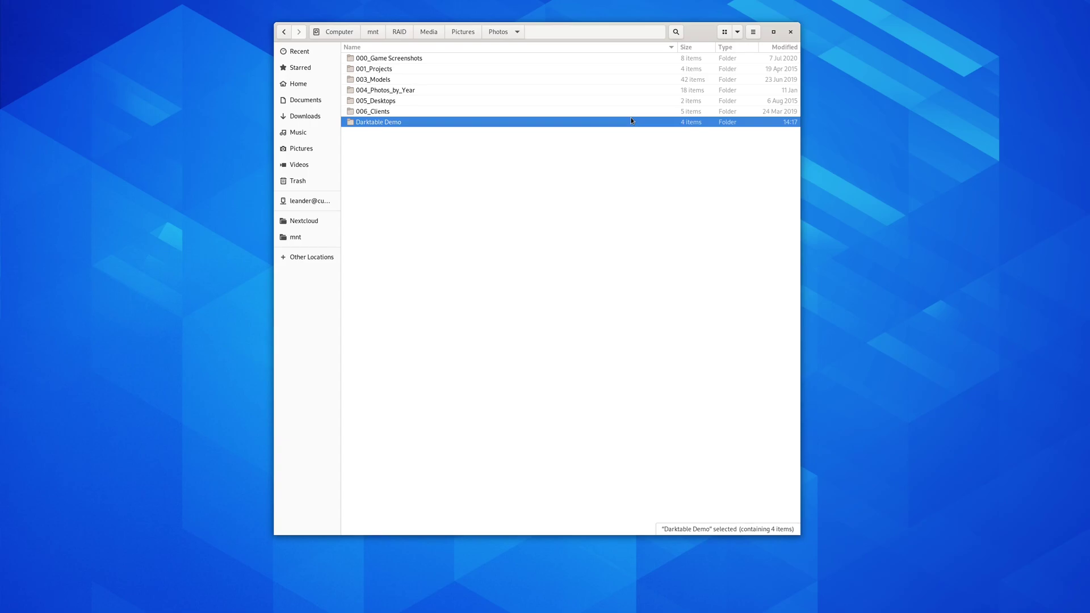
# Clear the Darktable Demo folder selection in the Photos listing.
pyautogui.click(572, 188)
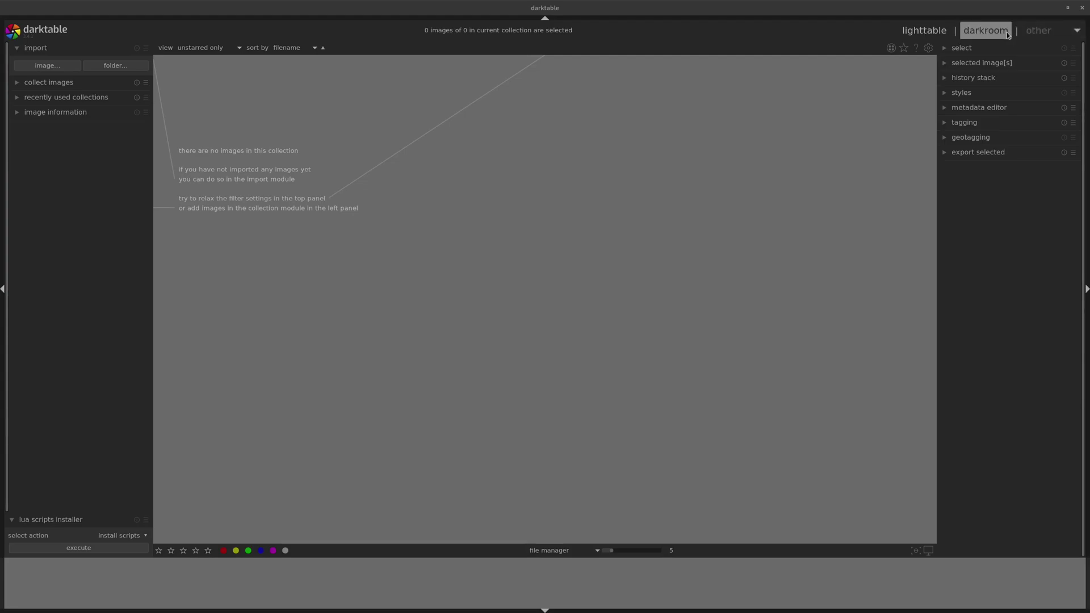
# Look at the 'other' views dropdown in the top panel and dismiss it.
pyautogui.click(1027, 32)
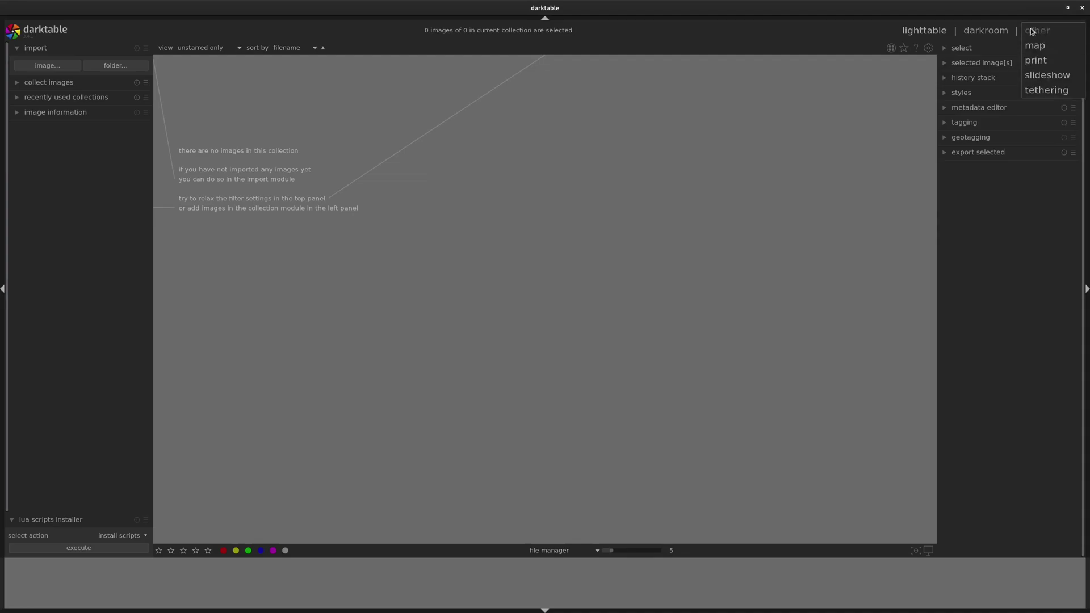
pyautogui.click(992, 22)
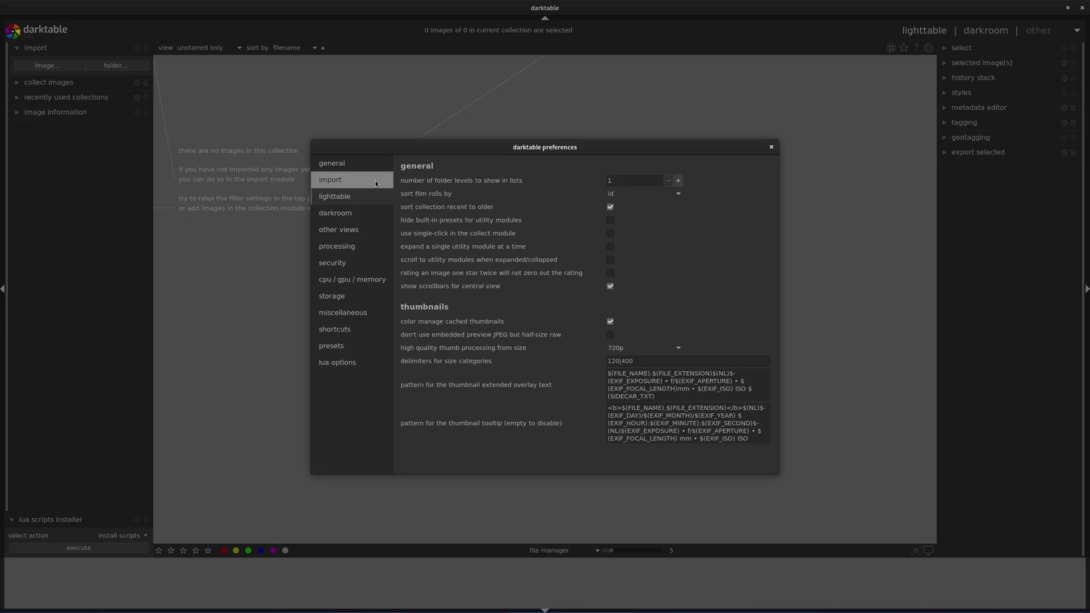
# Keep the darktable theme and English interface language in general preferences, then return to the import page.
pyautogui.click(375, 183)
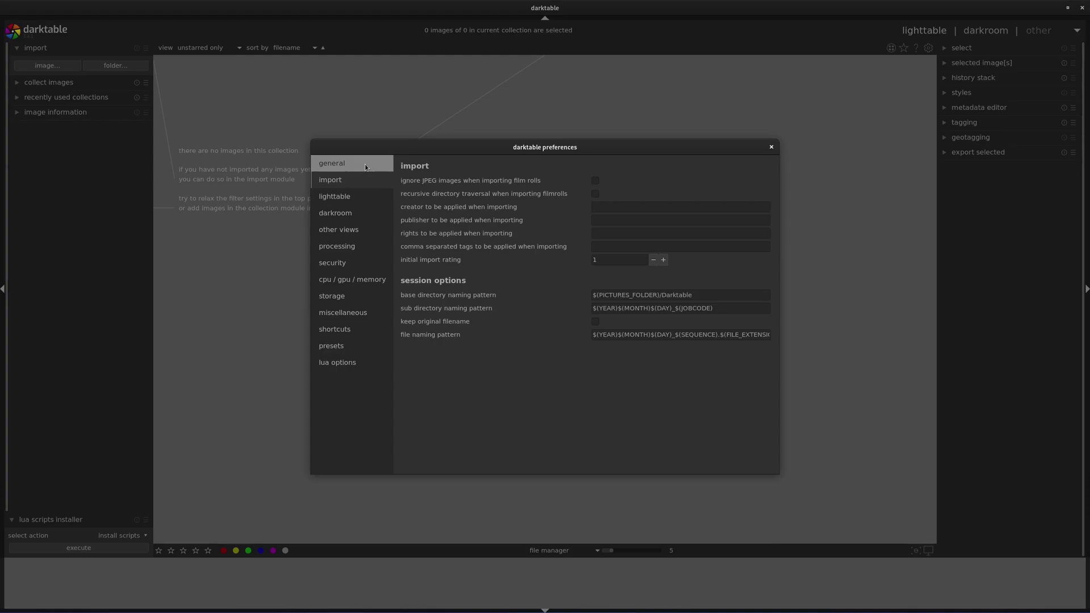
pyautogui.click(366, 167)
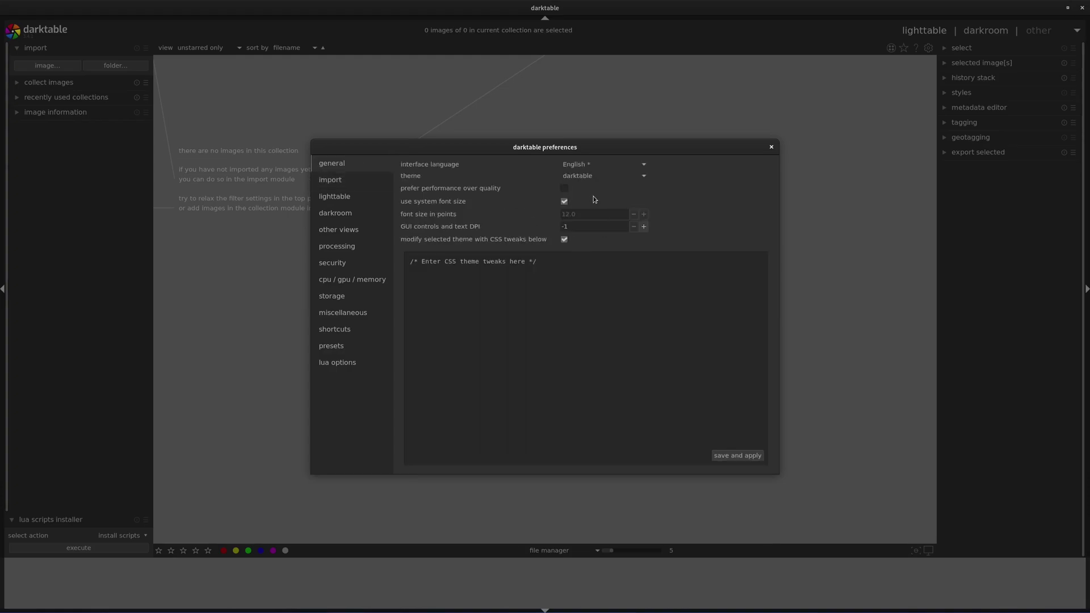
pyautogui.click(569, 178)
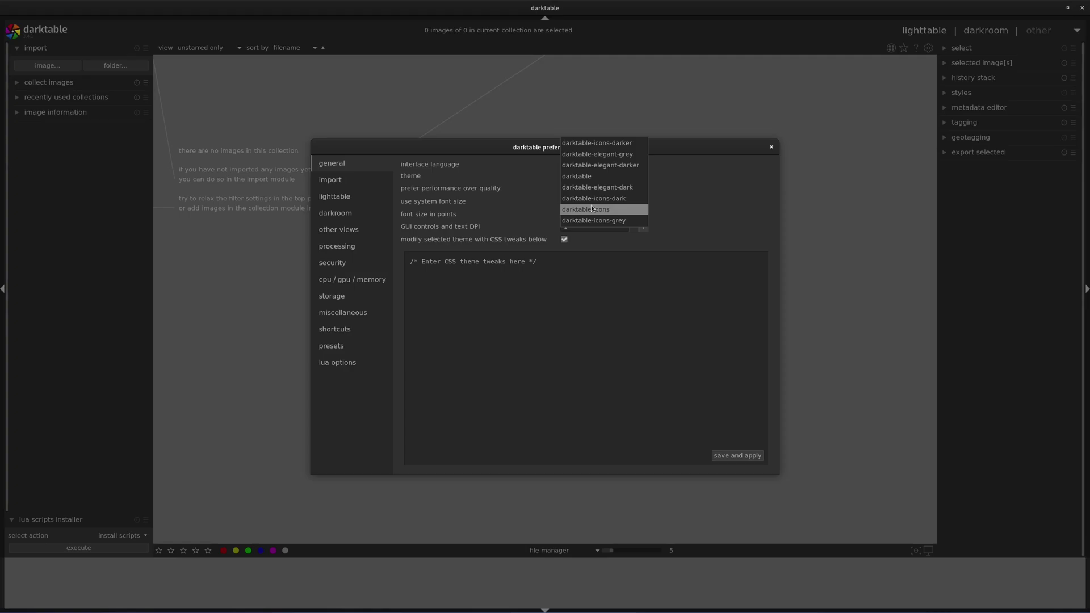
pyautogui.click(594, 176)
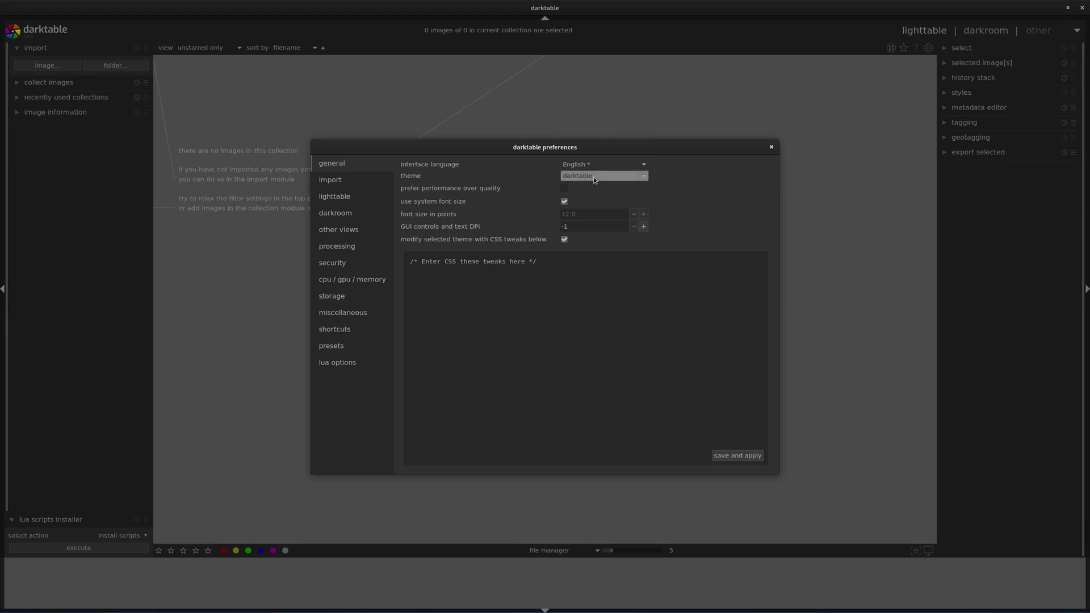
pyautogui.click(628, 165)
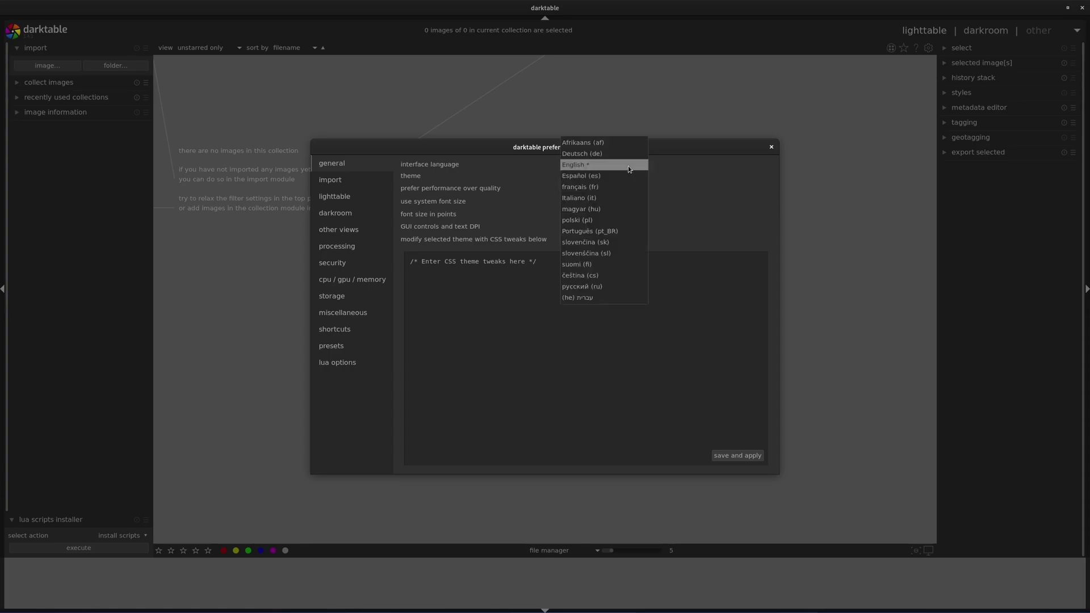
pyautogui.click(686, 190)
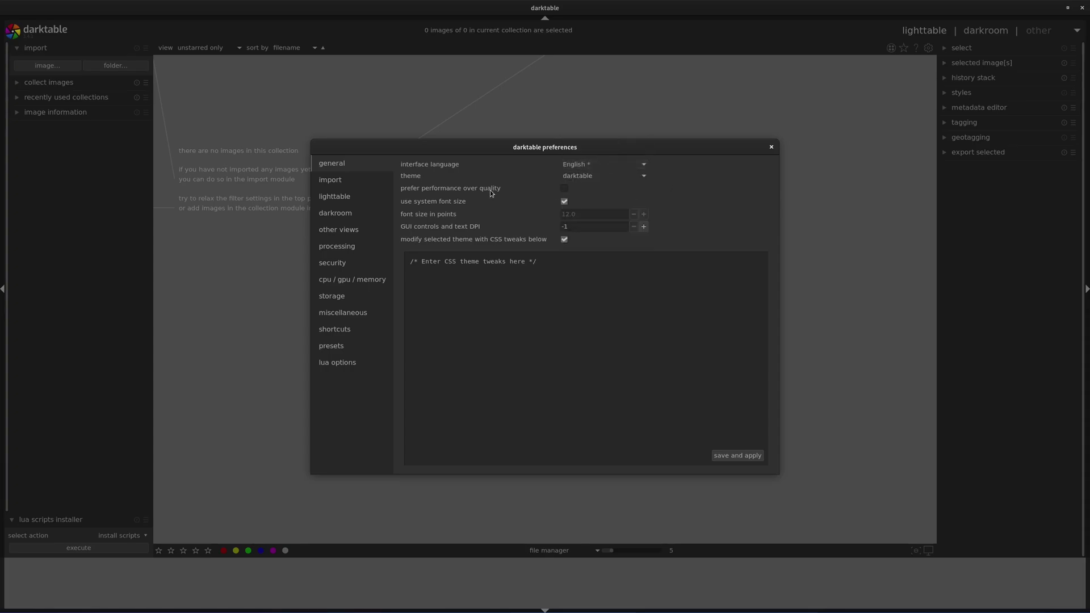
pyautogui.click(373, 182)
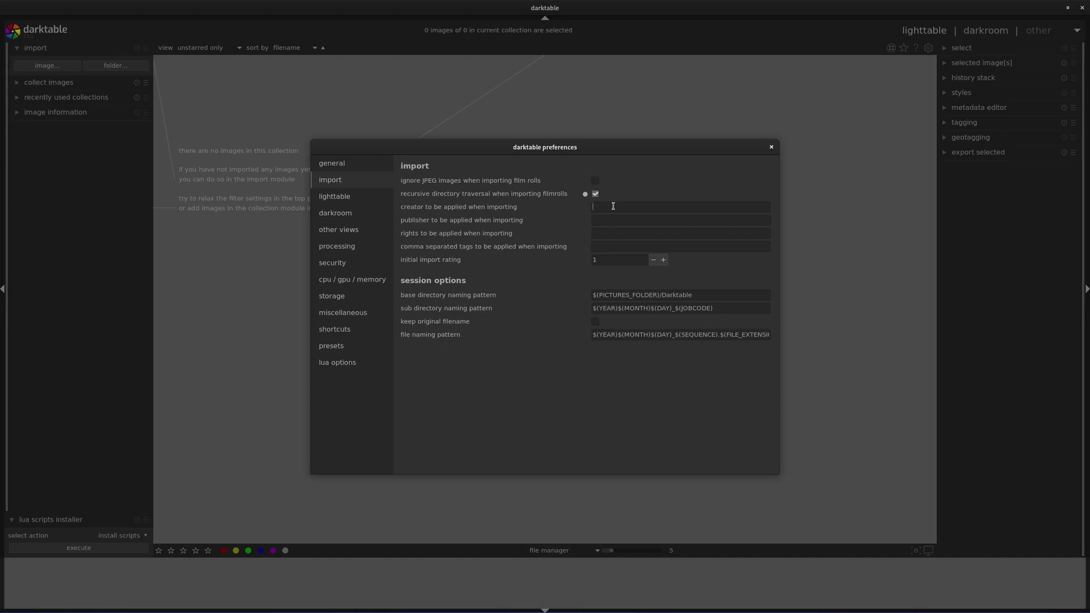
pyautogui.write('Leander')
pyautogui.press('Tab')
pyautogui.write('www.one-bu')
pyautogui.write('tton.or')
pyautogui.write('www.one-button.')
pyautogui.write('org, @E')
pyautogui.write('J22')
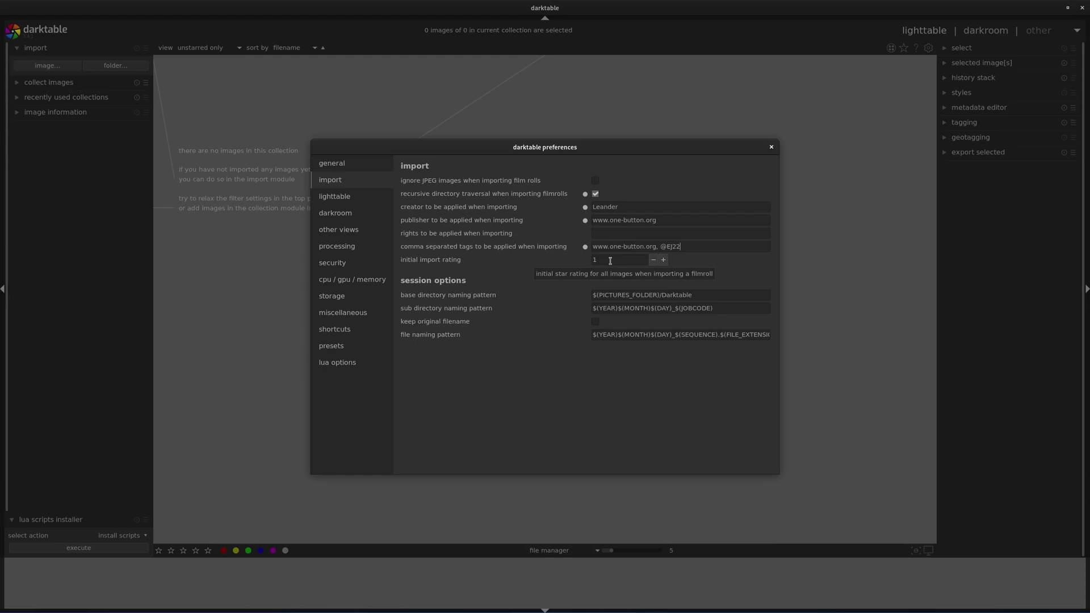
pyautogui.click(653, 260)
# On the cpu / gpu / memory page, leave the OpenCL scheduling profile on 'default'.
pyautogui.click(374, 280)
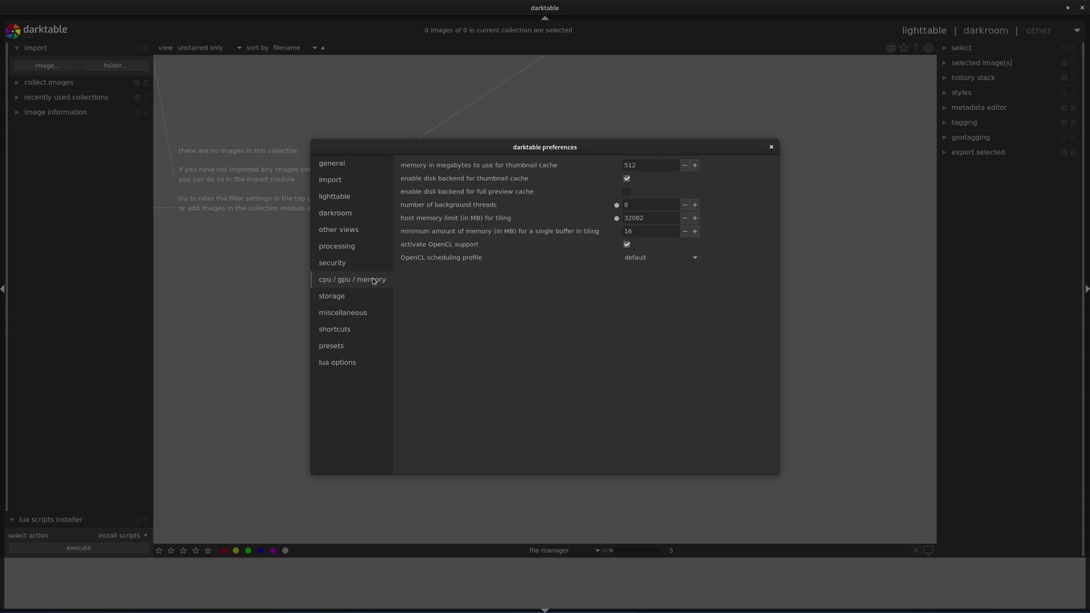
pyautogui.click(649, 253)
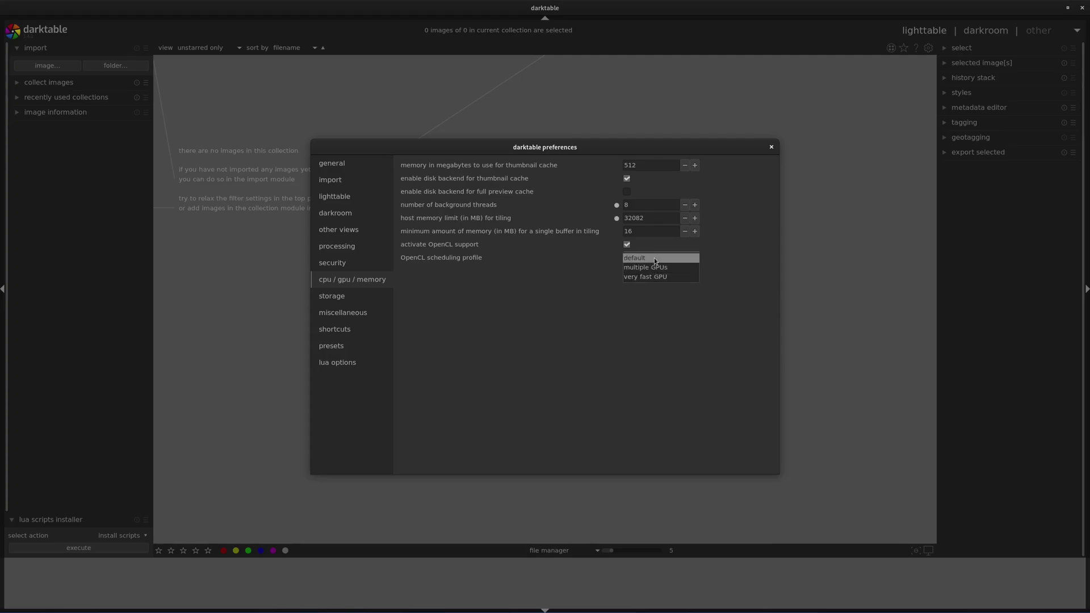
pyautogui.click(654, 259)
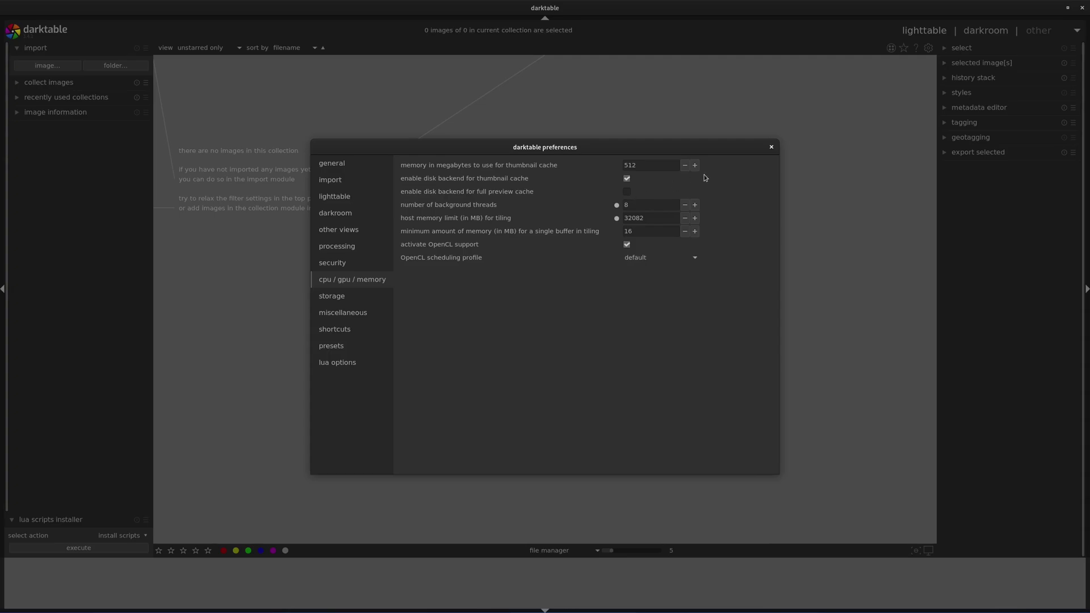
# Close preferences and leave the lighttable's import module expanded showing its options.
pyautogui.click(772, 148)
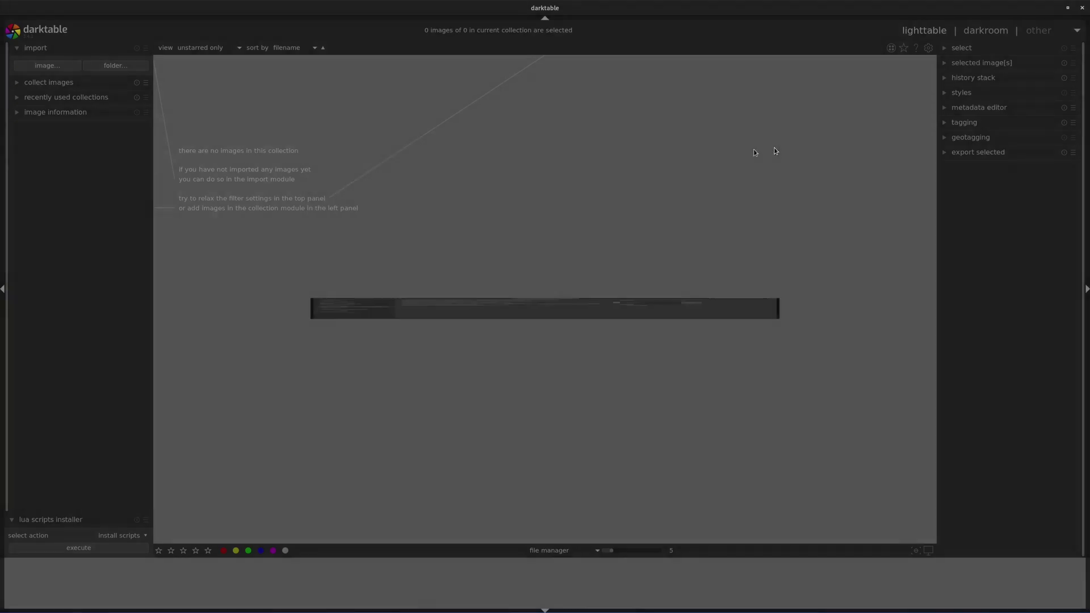
pyautogui.click(85, 48)
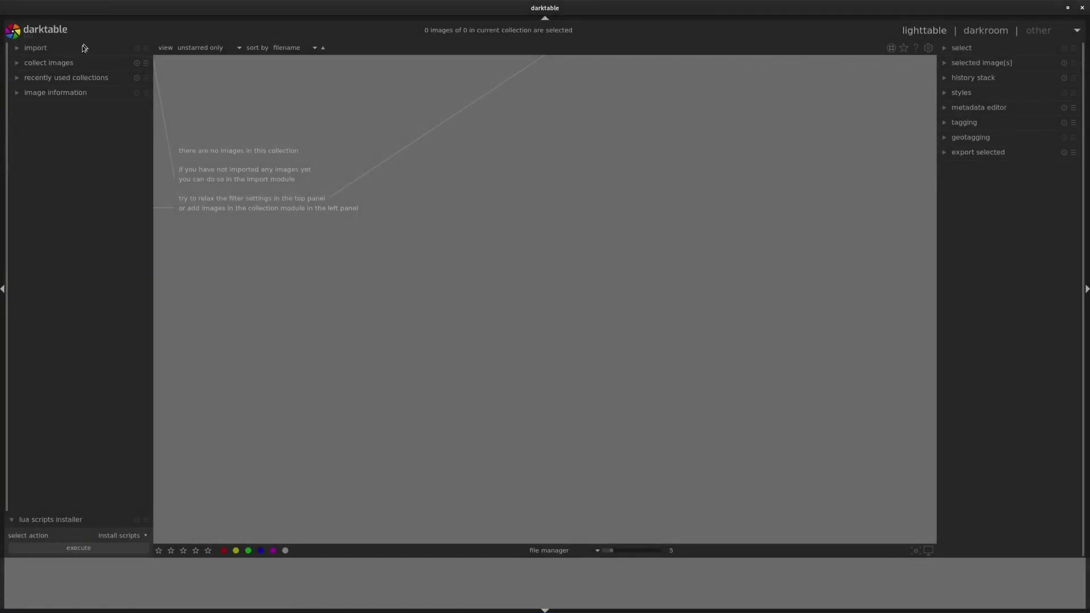
pyautogui.click(39, 48)
pyautogui.click(40, 47)
pyautogui.click(40, 48)
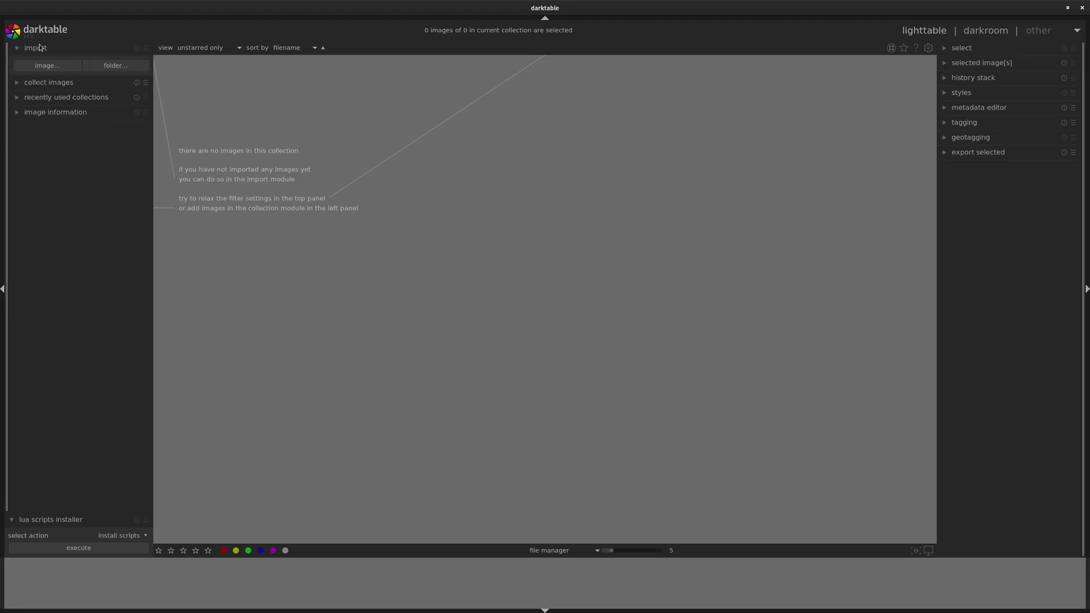
pyautogui.click(40, 48)
pyautogui.click(40, 48)
pyautogui.click(40, 48)
pyautogui.click(40, 47)
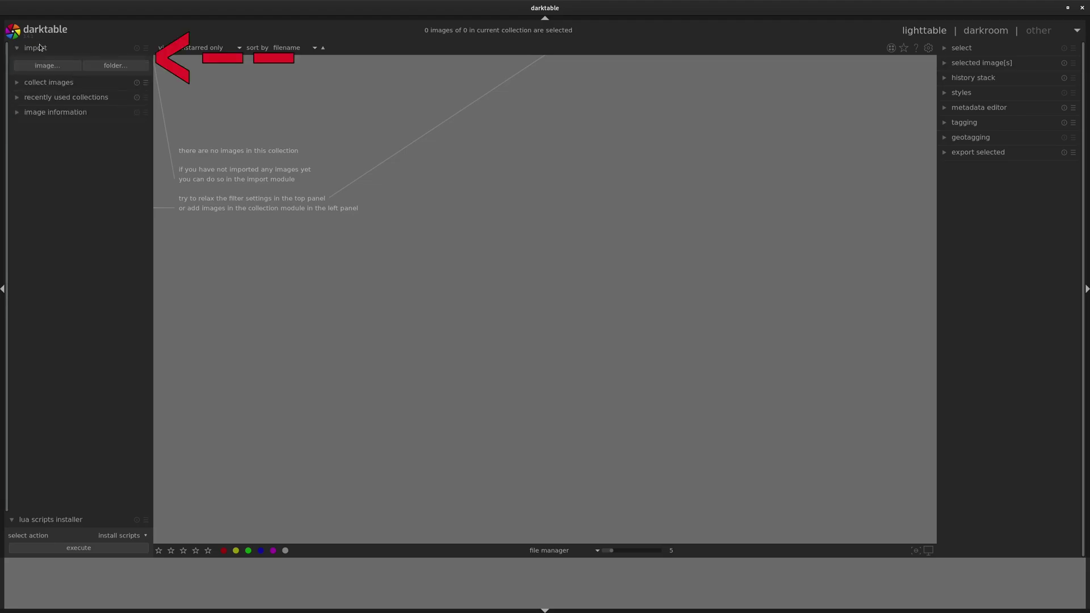
pyautogui.click(40, 47)
pyautogui.click(49, 52)
pyautogui.click(49, 54)
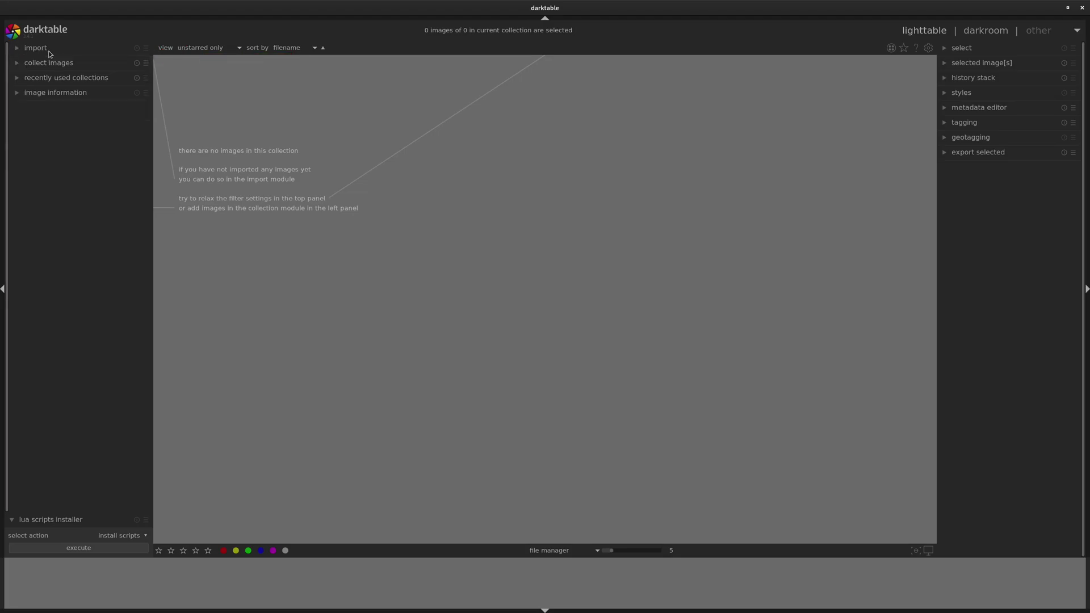
pyautogui.click(45, 48)
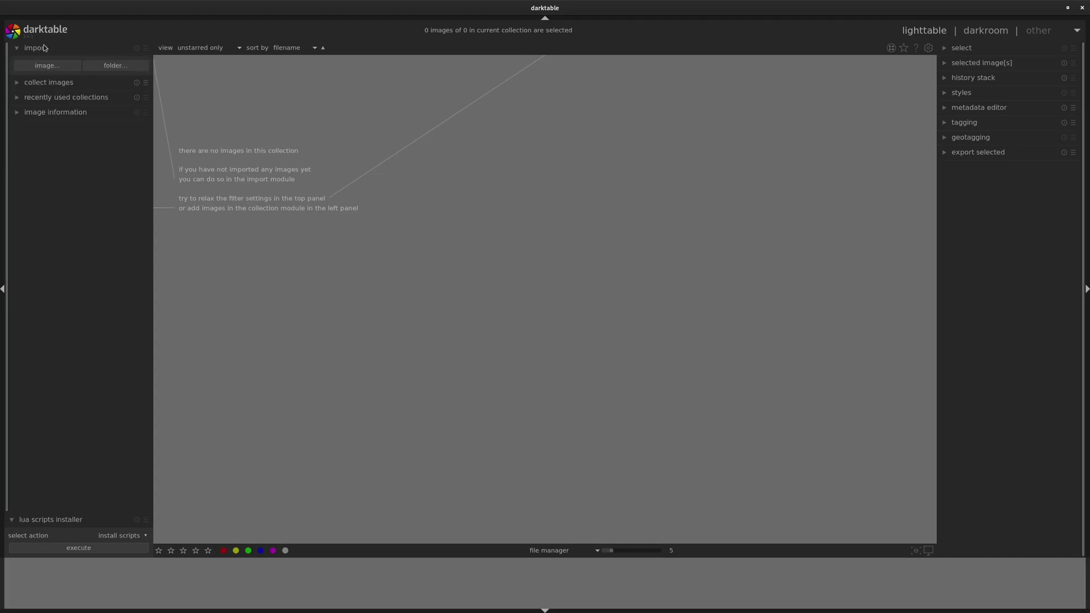
# Start a folder import and browse through mnt > Media > Pictures > Photos.
pyautogui.click(93, 66)
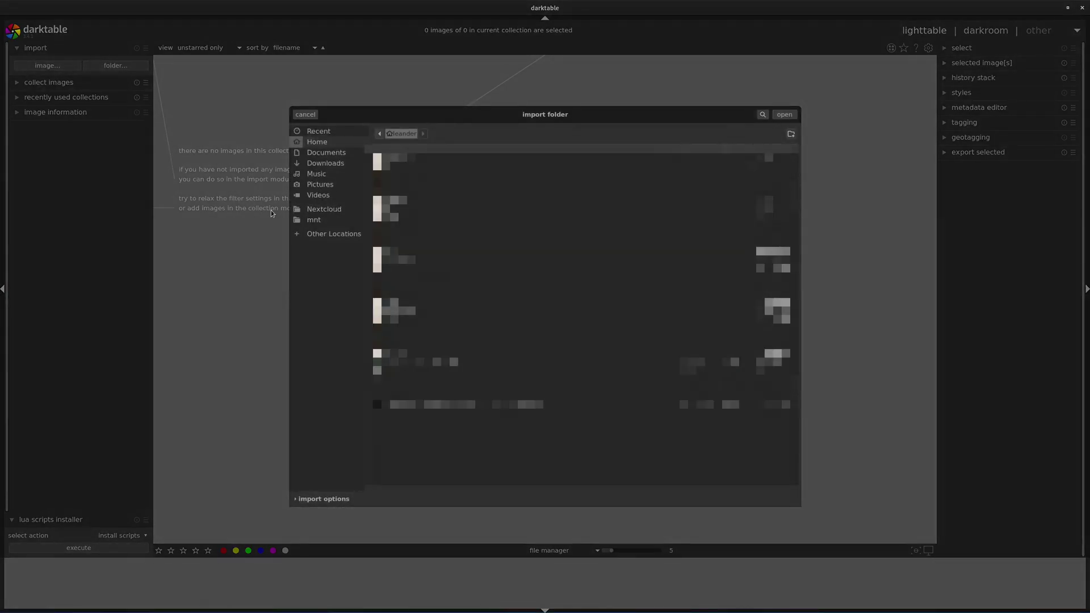
pyautogui.click(329, 220)
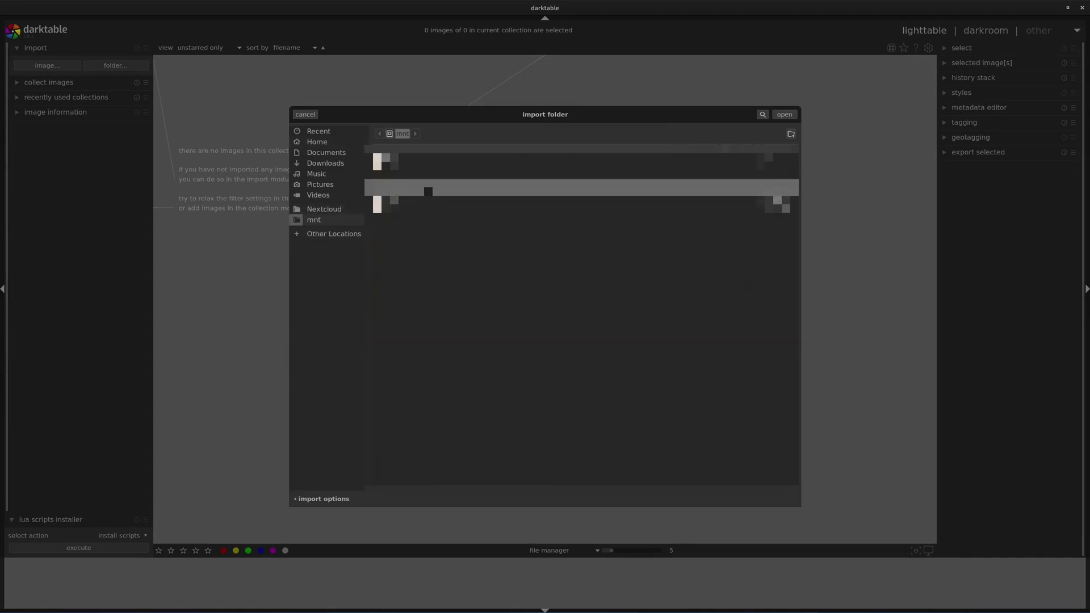
pyautogui.click(397, 162)
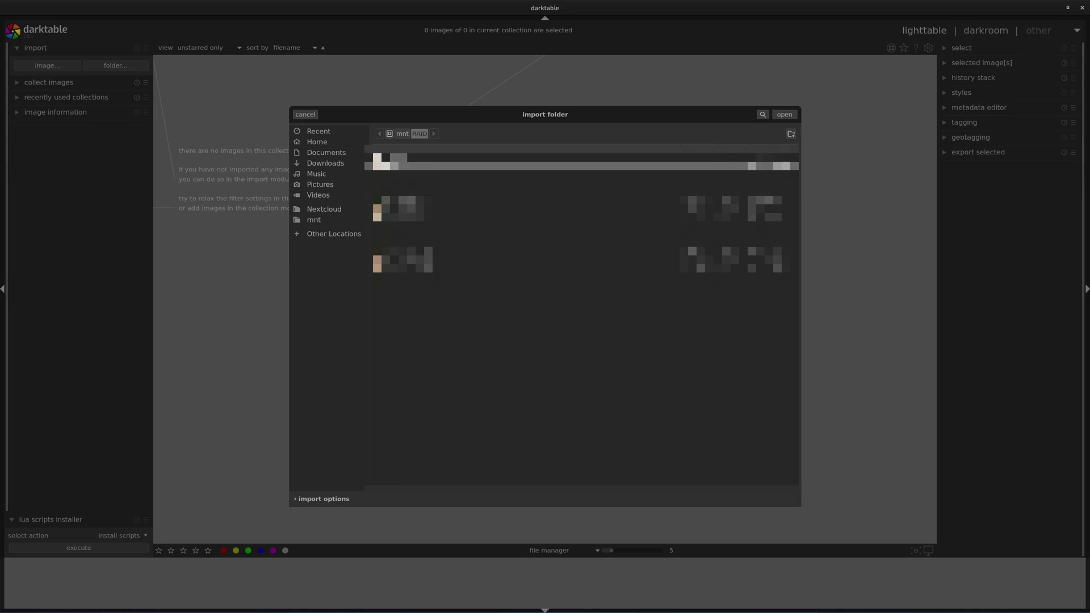
pyautogui.doubleClick(397, 162)
pyautogui.doubleClick(429, 159)
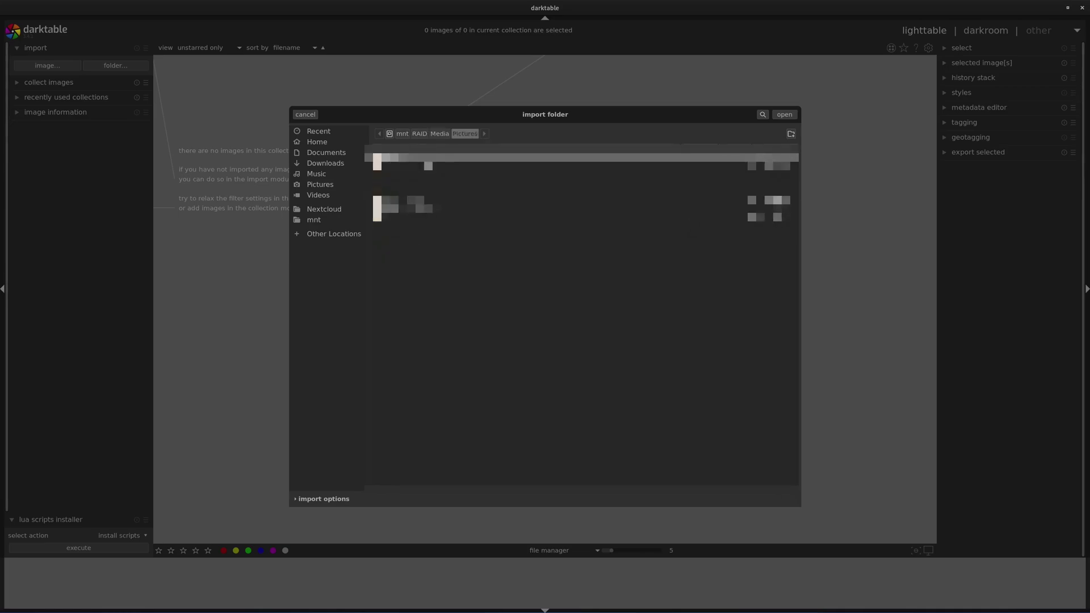
pyautogui.doubleClick(431, 163)
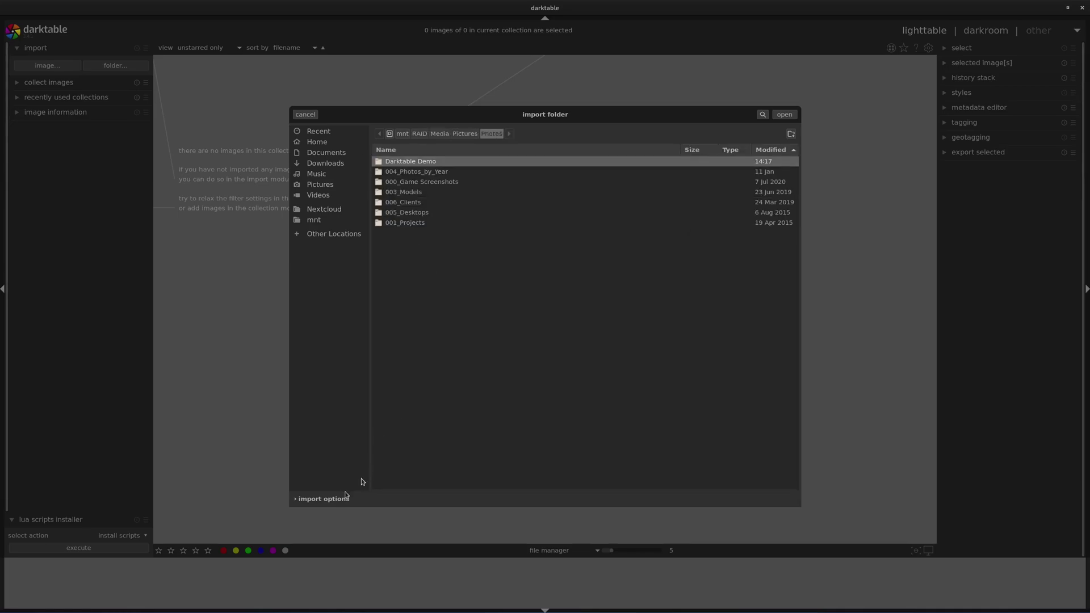
# Enable 'apply metadata on import' using the CC BY-NC-SA licence preset.
pyautogui.click(301, 501)
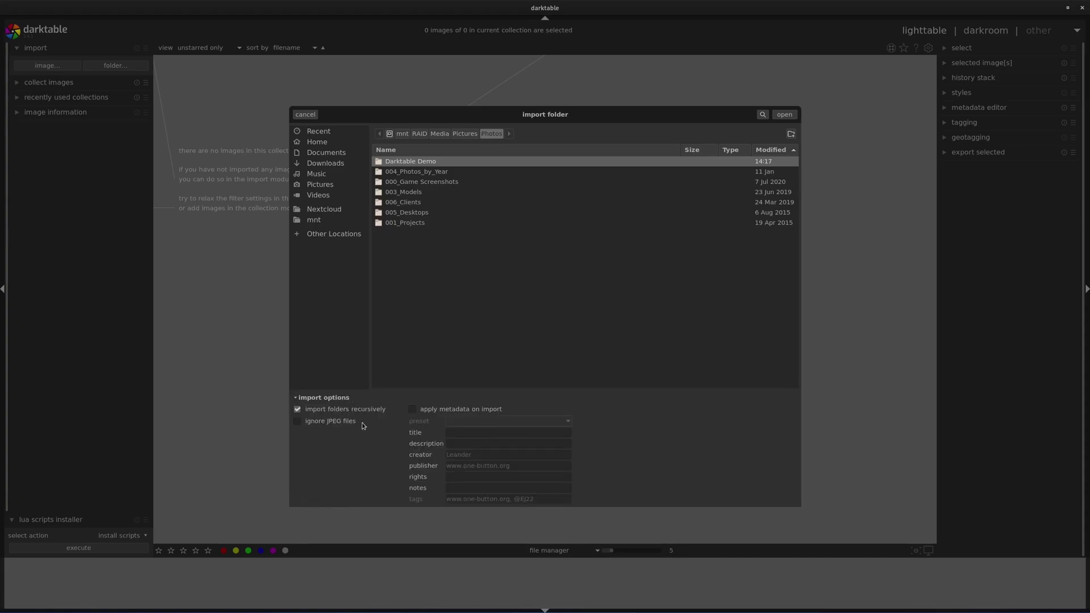
pyautogui.click(451, 410)
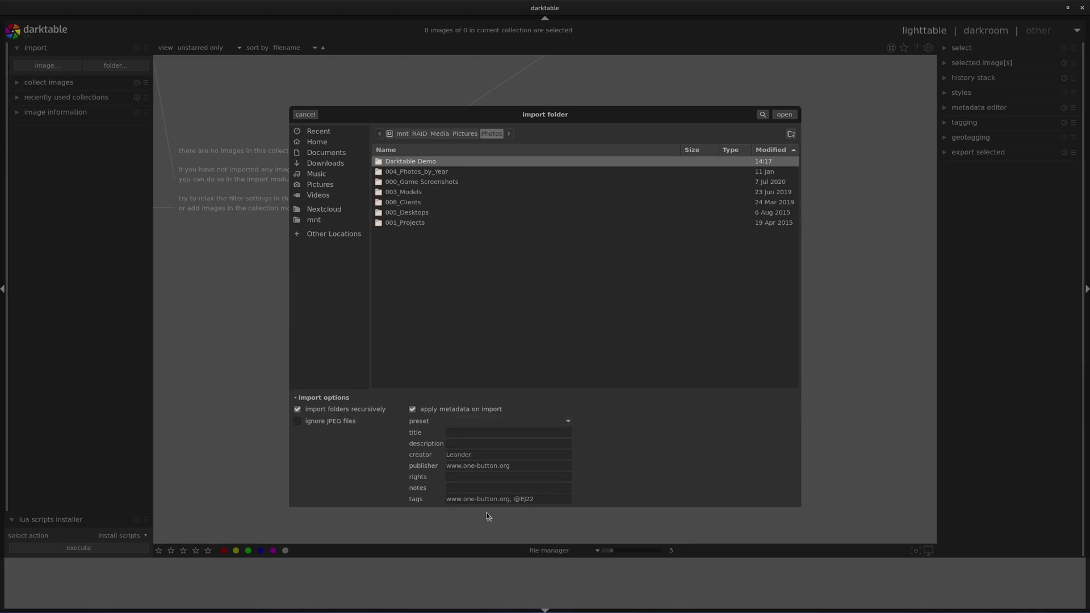
pyautogui.click(458, 423)
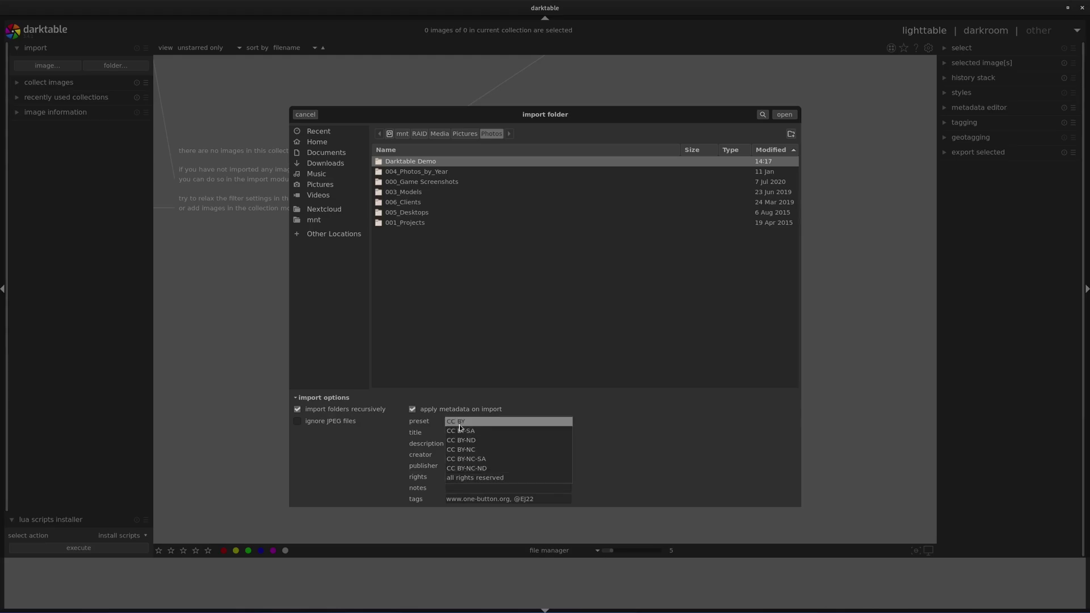
pyautogui.click(505, 459)
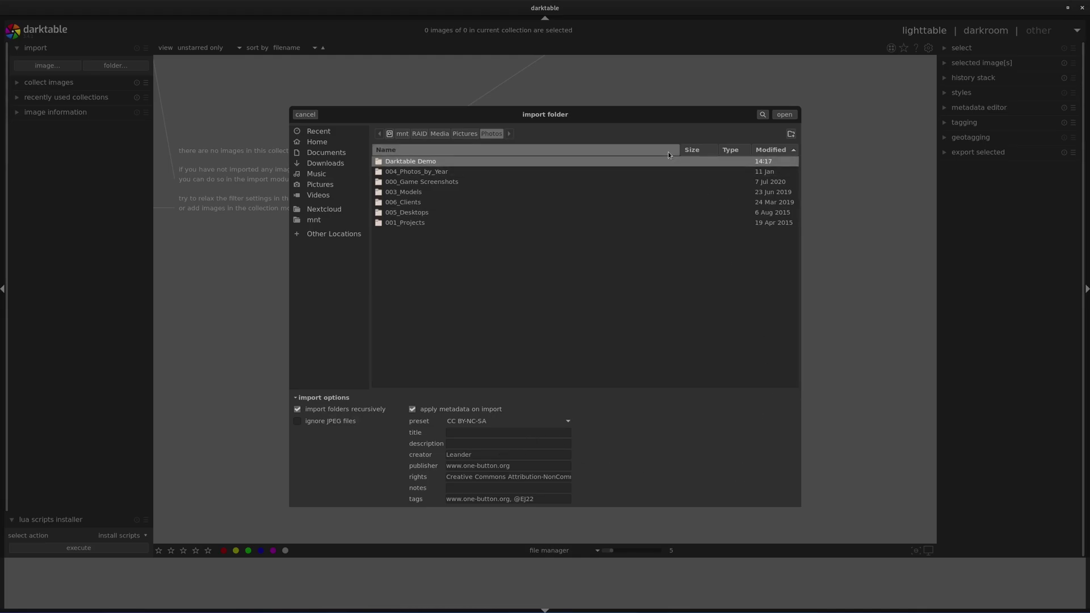
# Import the Darktable Demo folder and expand collect images and recently used collections.
pyautogui.click(784, 116)
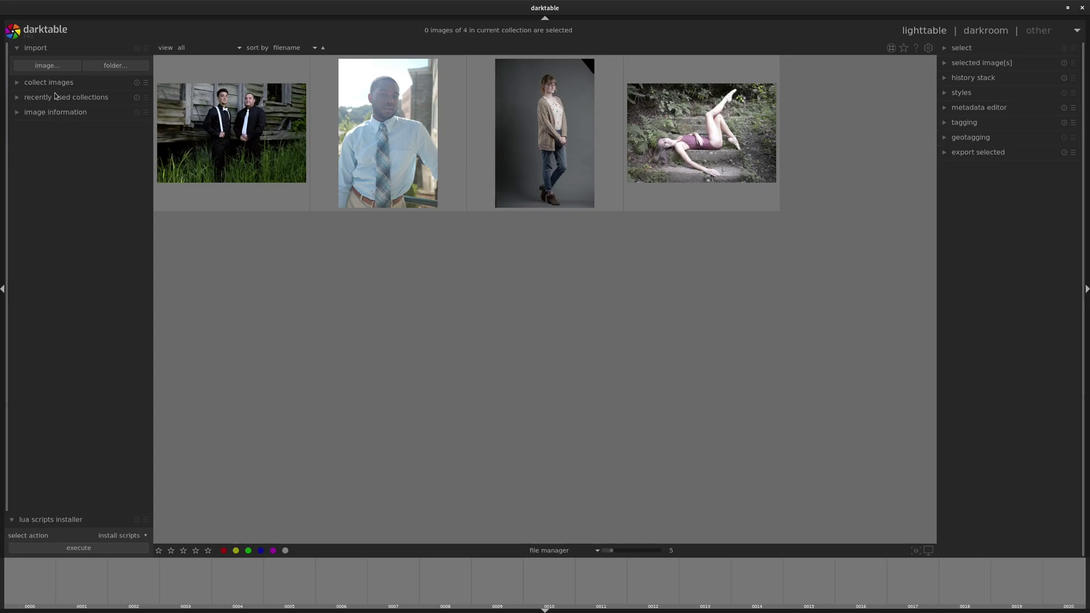
pyautogui.click(72, 84)
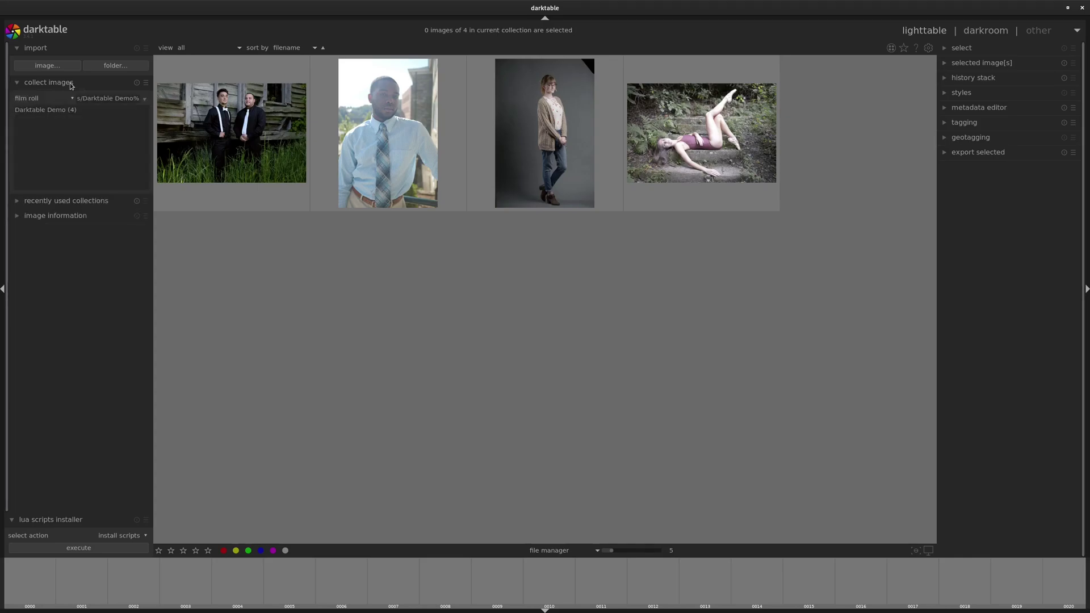
pyautogui.click(55, 202)
# Show the image information panel and inspect the first imported photo's metadata.
pyautogui.click(60, 247)
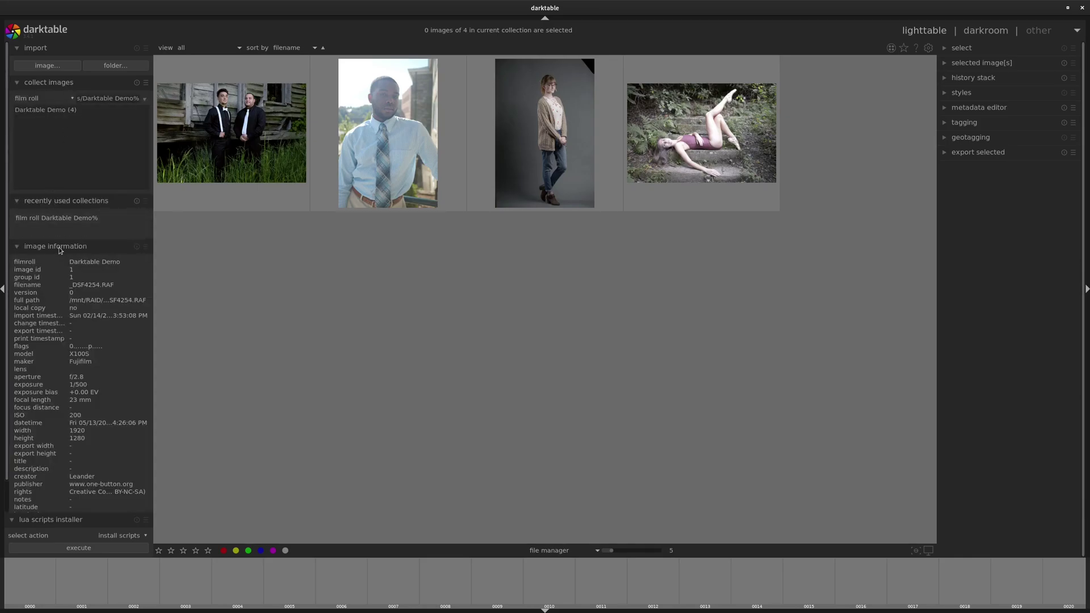
pyautogui.click(60, 247)
pyautogui.click(60, 247)
pyautogui.click(78, 249)
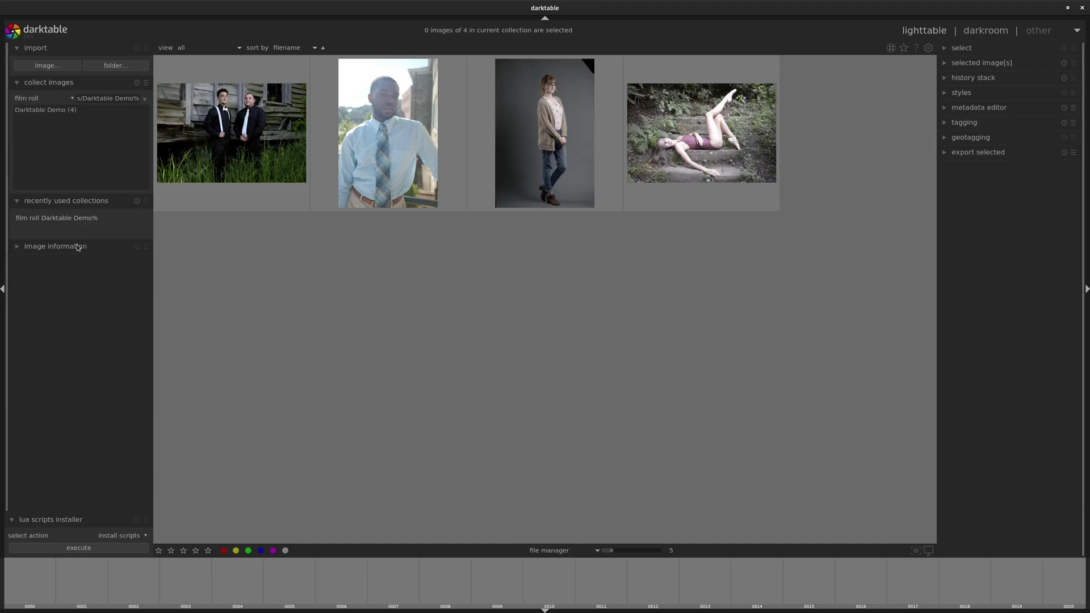
pyautogui.click(78, 248)
pyautogui.click(208, 193)
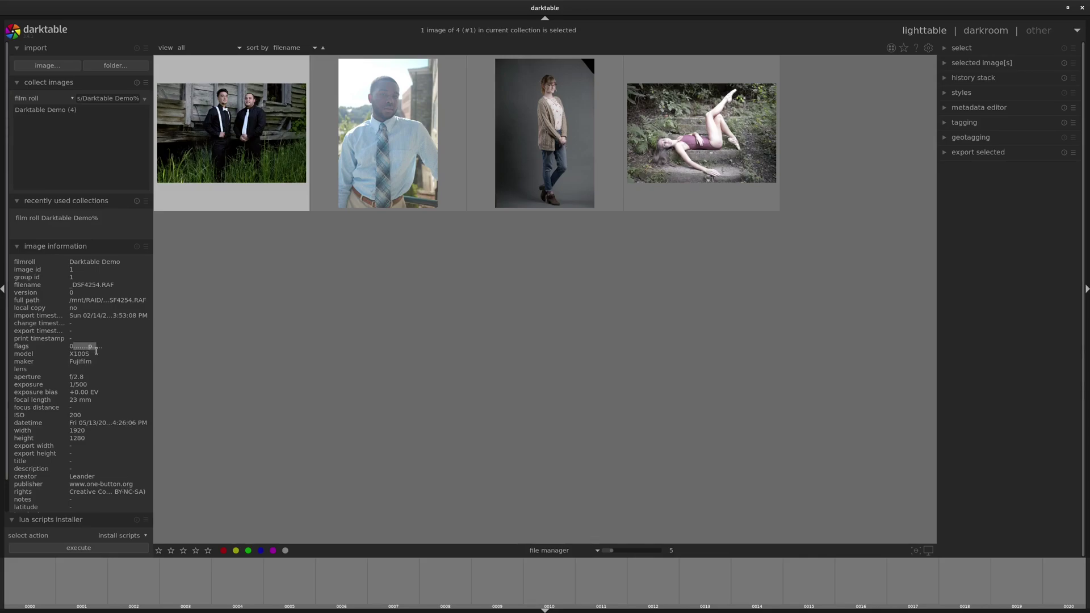
pyautogui.click(75, 246)
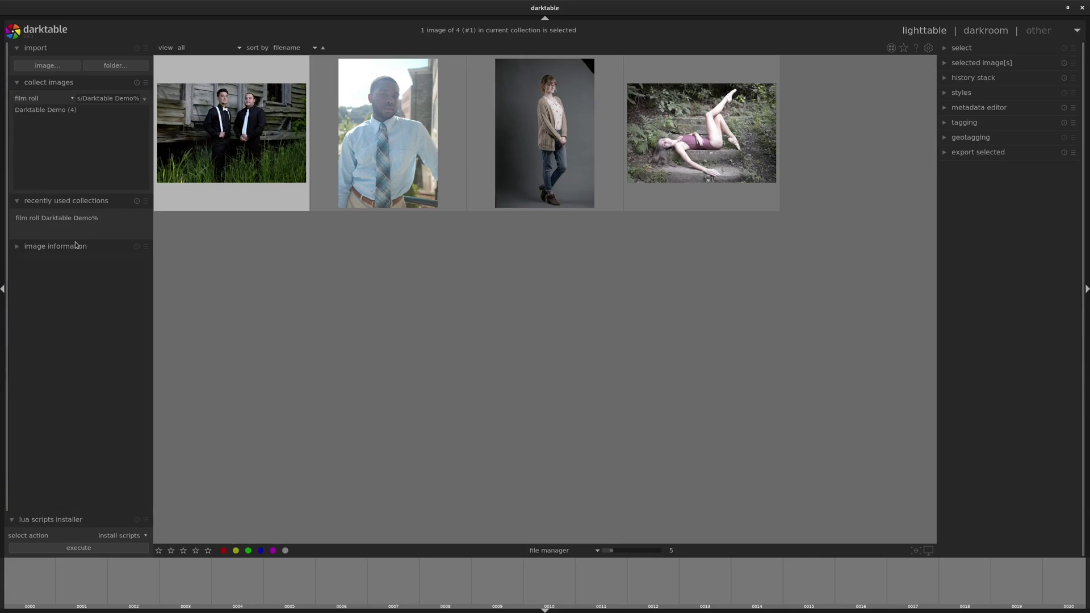
# Switch the collection property from film roll to folders.
pyautogui.click(48, 100)
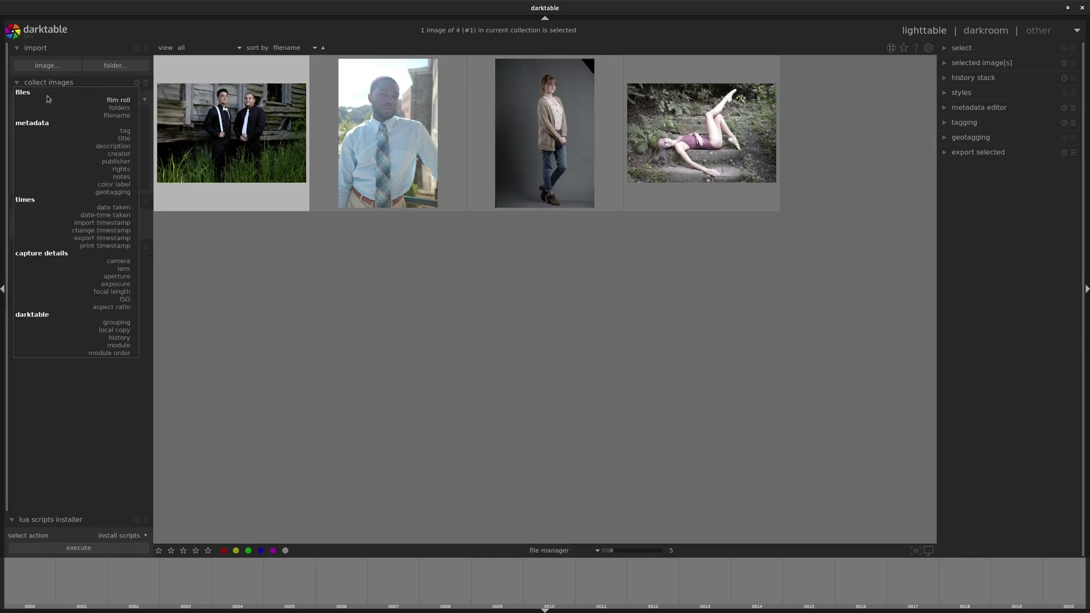
pyautogui.click(118, 107)
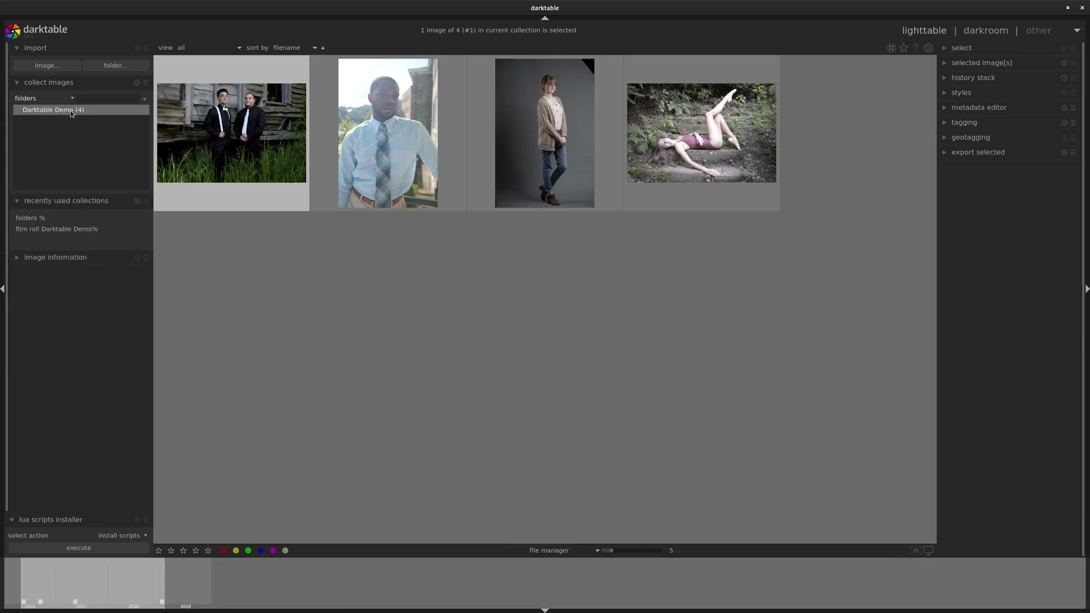
pyautogui.click(49, 100)
pyautogui.click(48, 99)
# Add a date-taken rule, browse 2016, 2017 and 2019, then clear that rule.
pyautogui.click(143, 104)
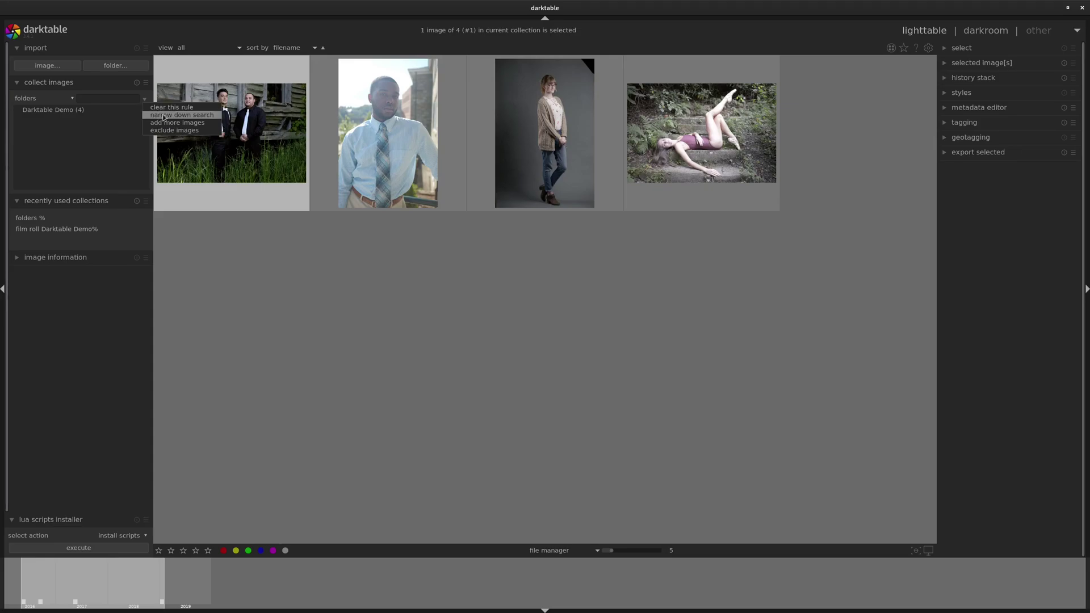
pyautogui.click(163, 117)
pyautogui.click(58, 109)
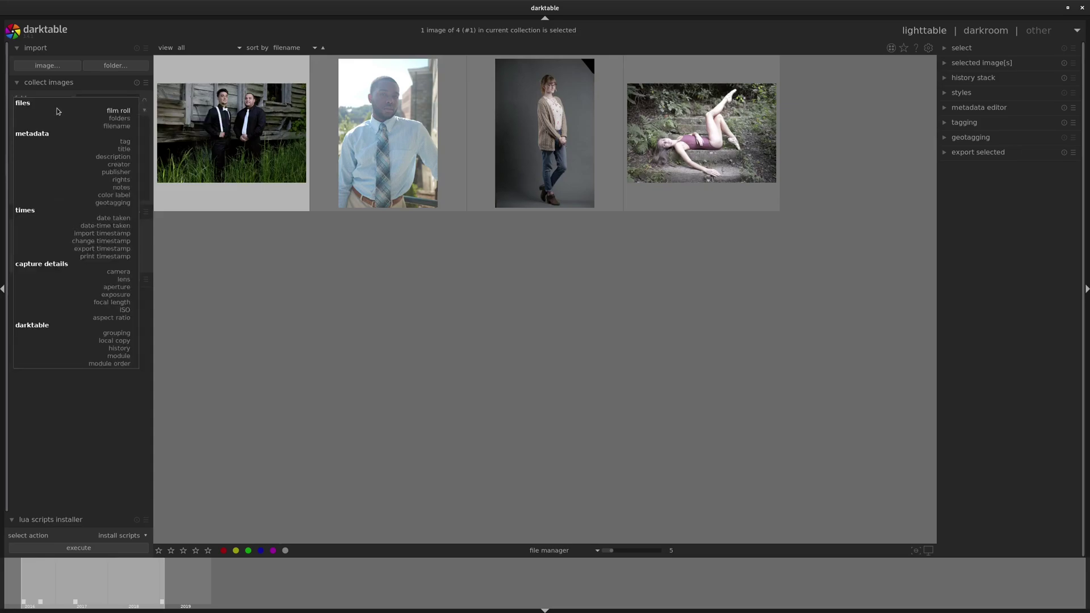
pyautogui.click(91, 221)
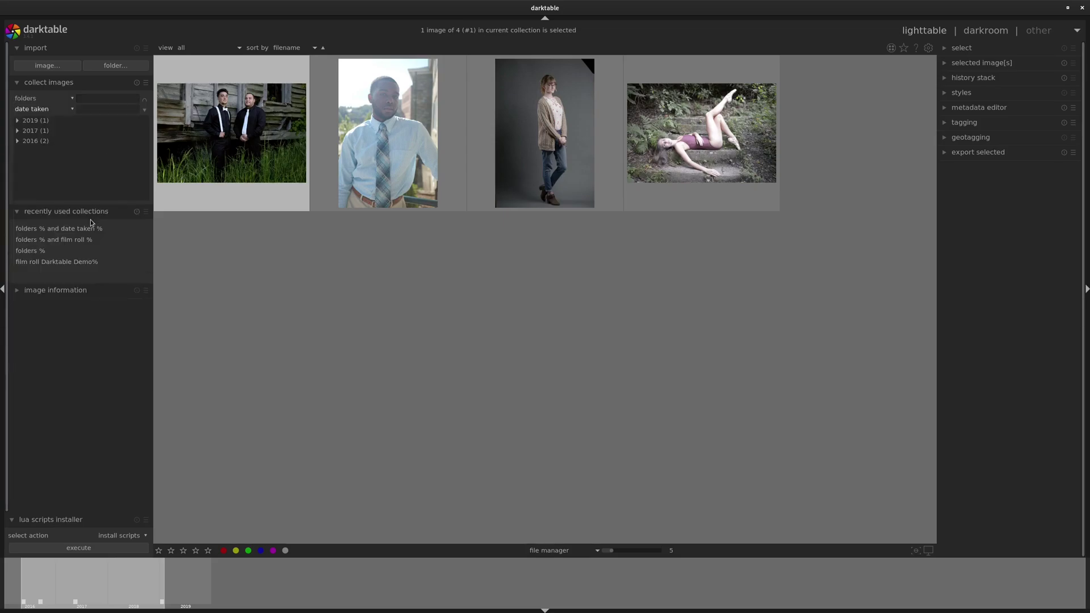
pyautogui.click(48, 142)
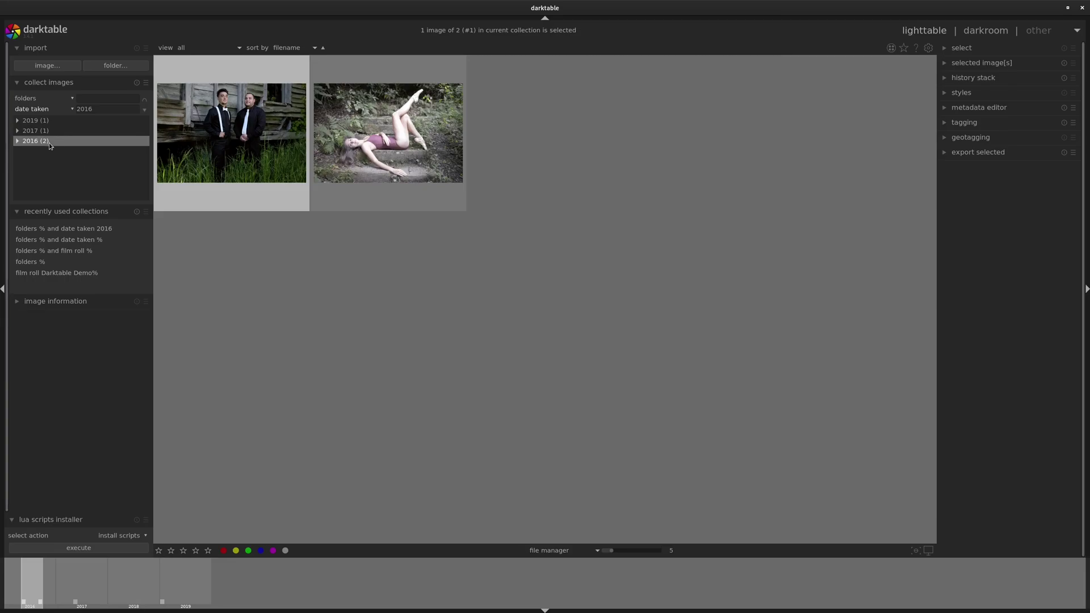
pyautogui.click(64, 133)
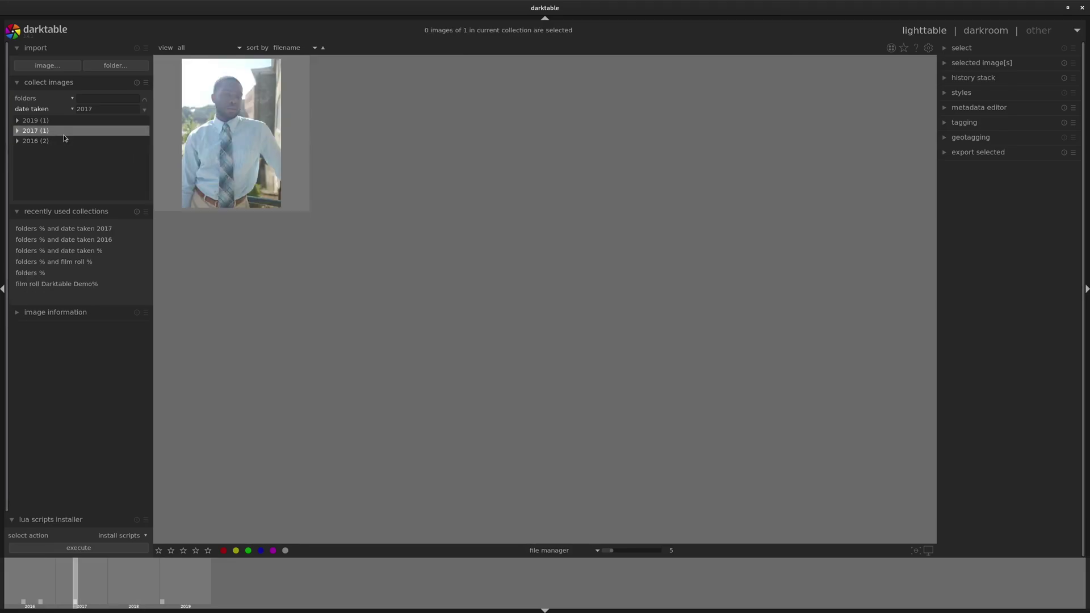
pyautogui.click(57, 120)
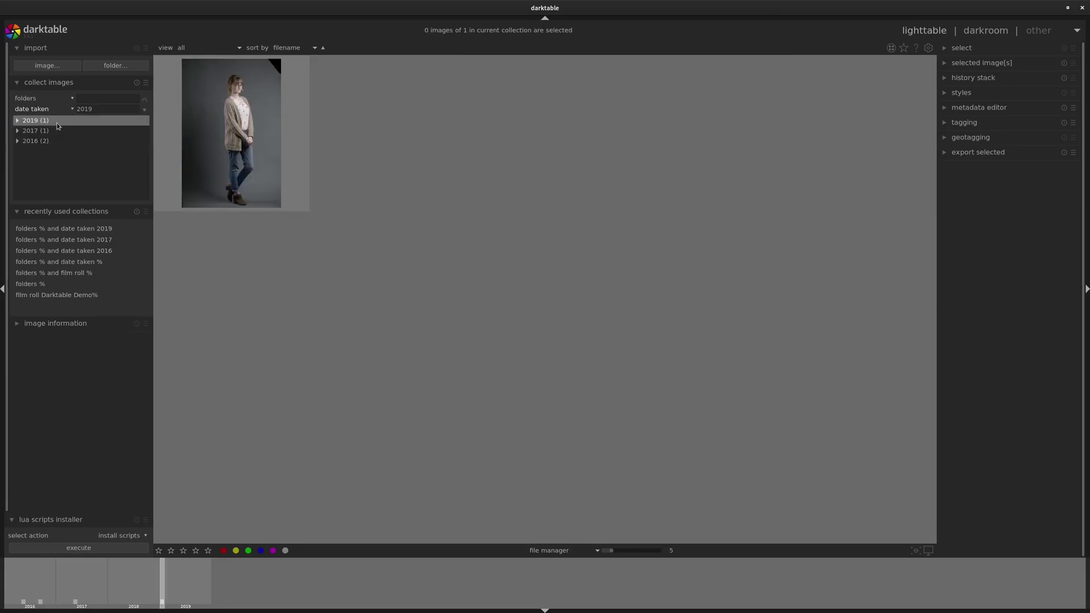
pyautogui.click(145, 110)
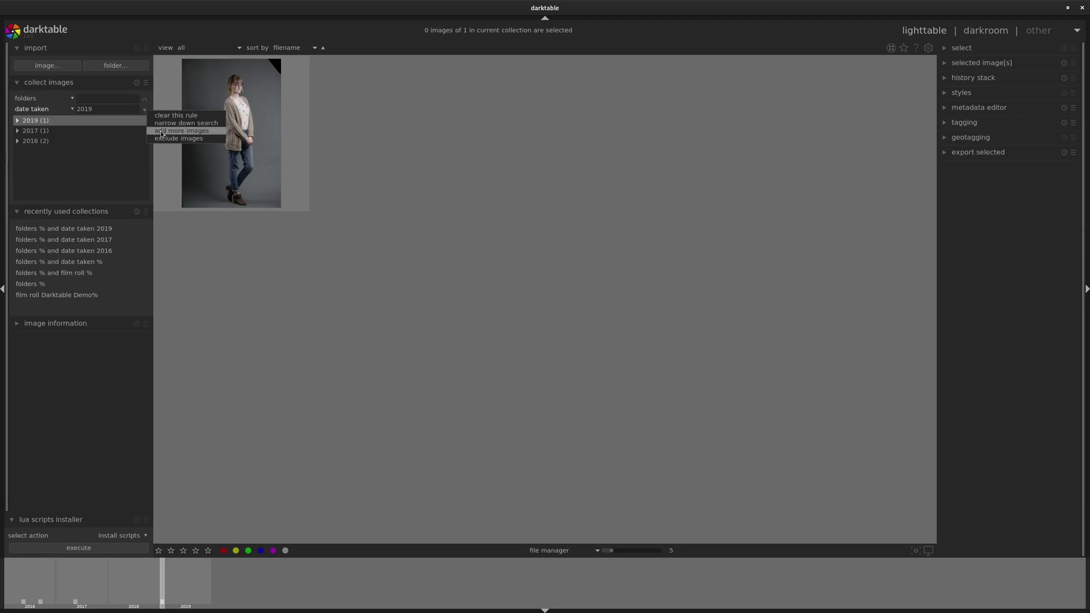
pyautogui.click(164, 116)
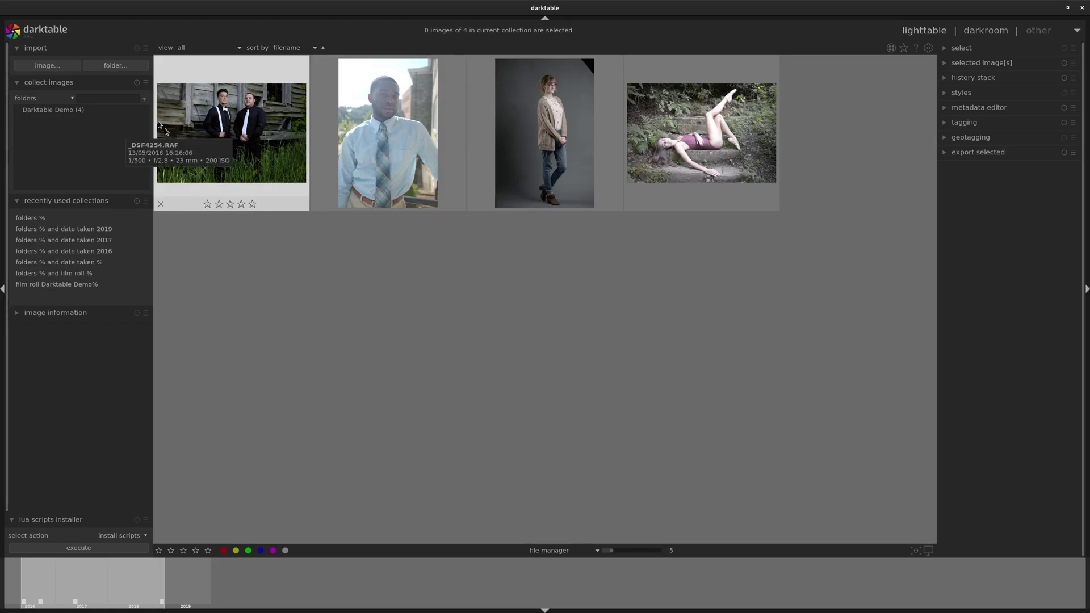
# Add a camera rule and browse the Fujifilm X100S and NIKON D800 photos.
pyautogui.click(147, 102)
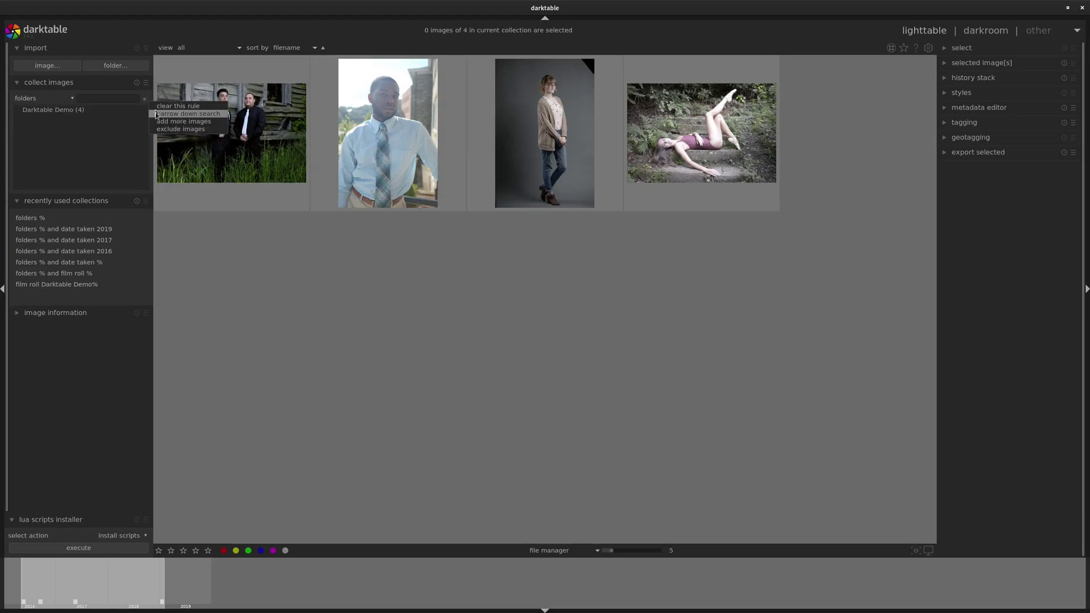
pyautogui.click(160, 121)
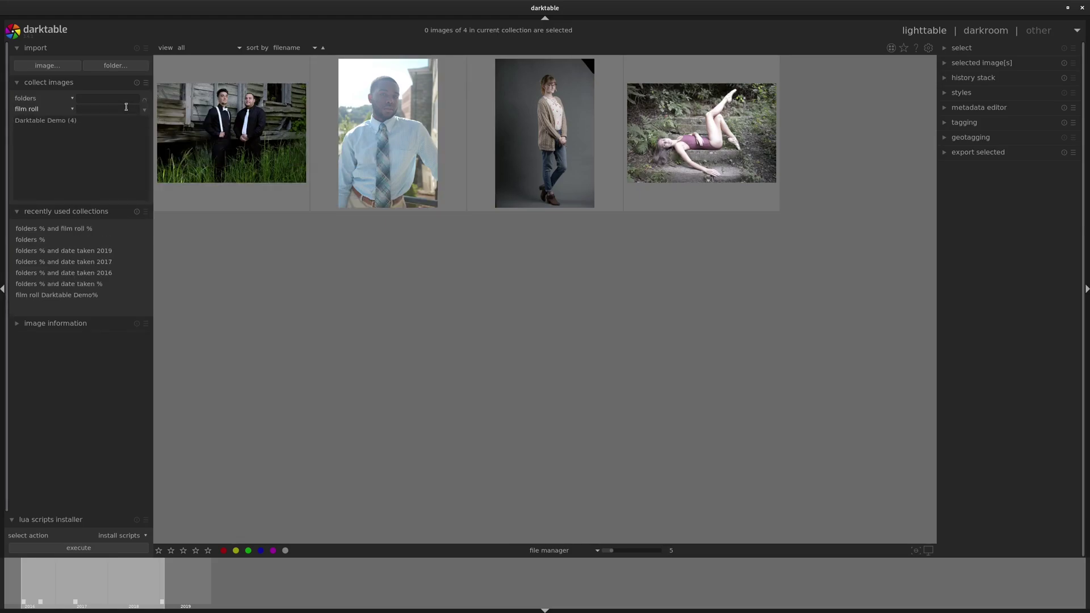
pyautogui.click(76, 112)
pyautogui.click(40, 105)
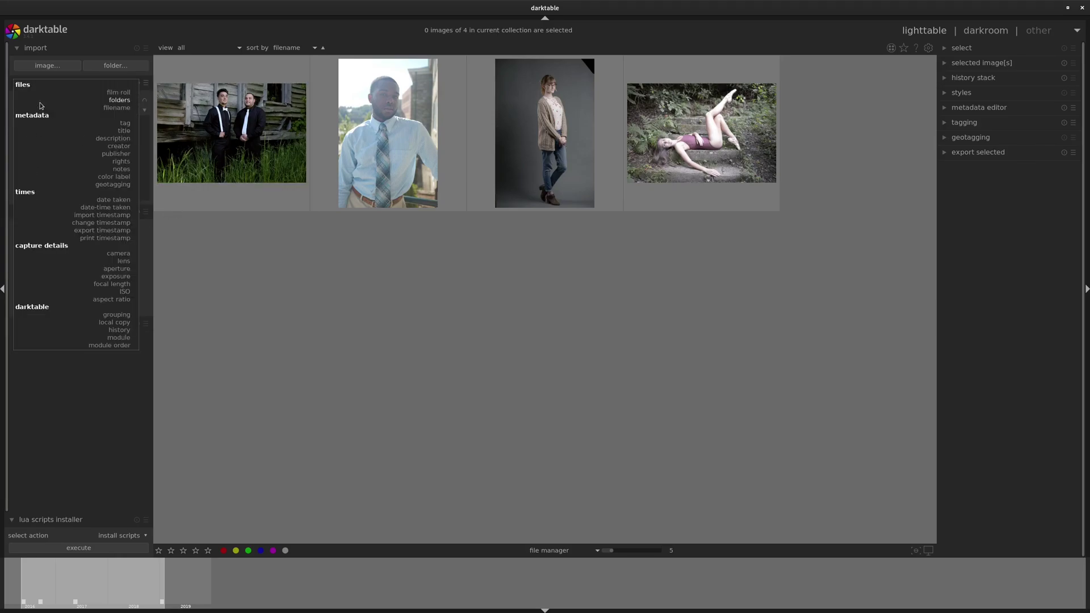
pyautogui.click(117, 254)
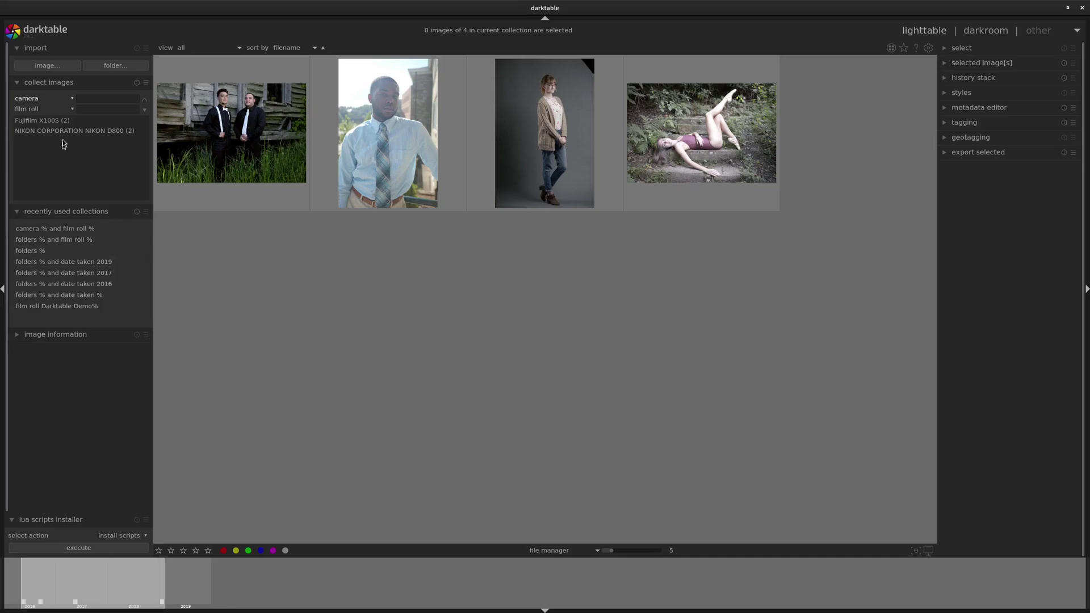
pyautogui.click(64, 121)
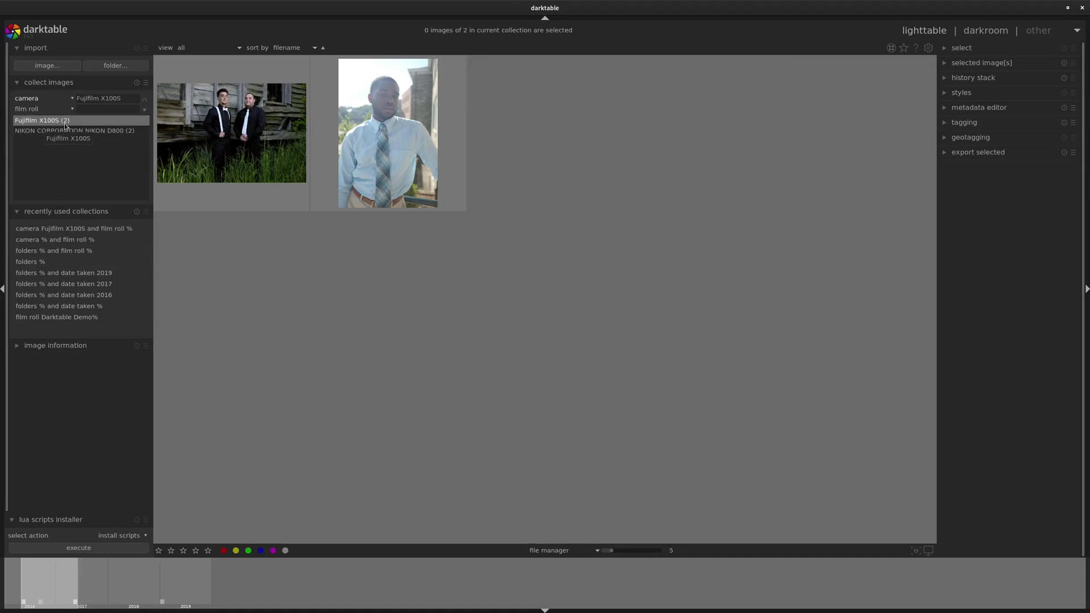
pyautogui.click(71, 131)
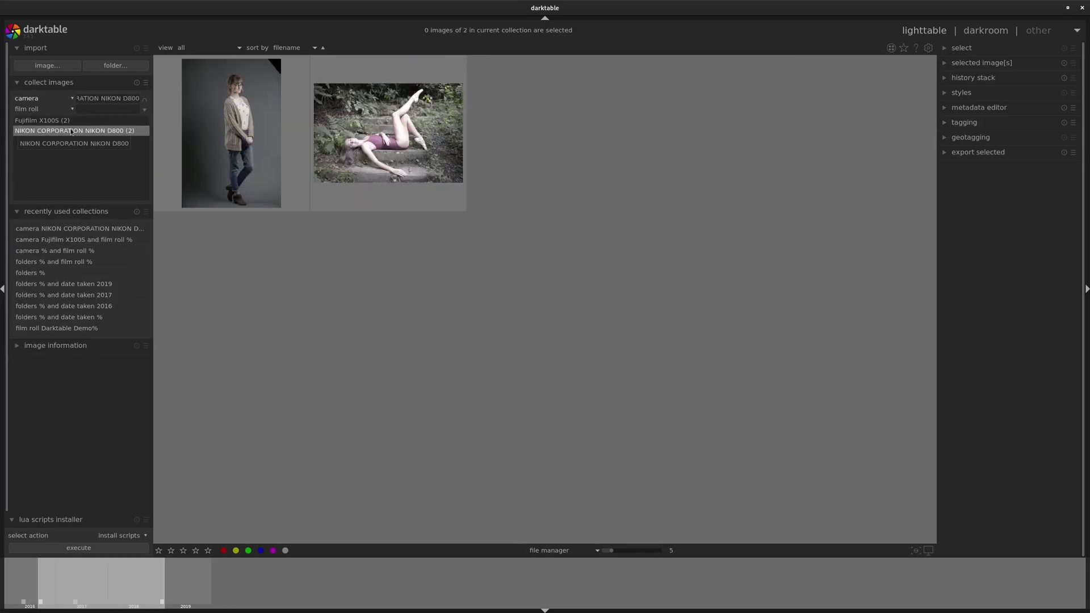
pyautogui.click(65, 120)
# Remove the film roll rule and reset the camera rule back to the whole film roll.
pyautogui.click(62, 109)
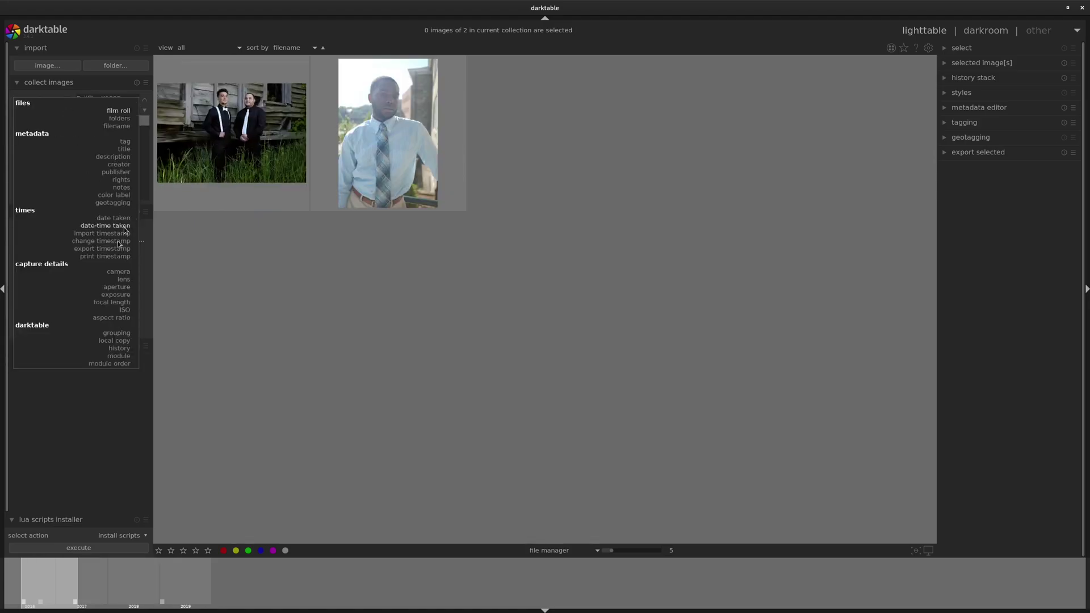
pyautogui.click(171, 319)
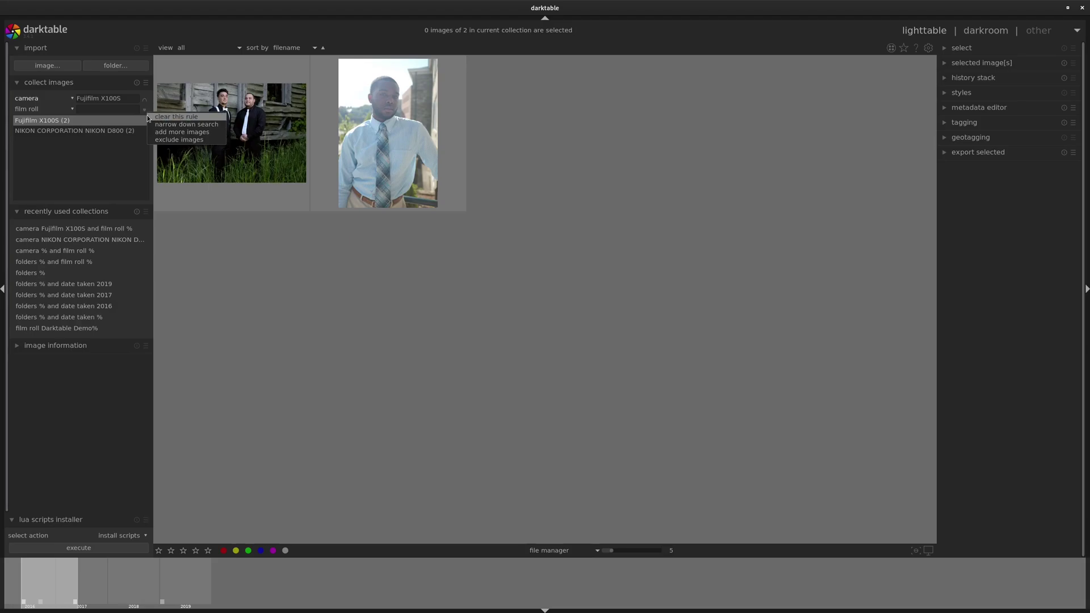
pyautogui.click(146, 110)
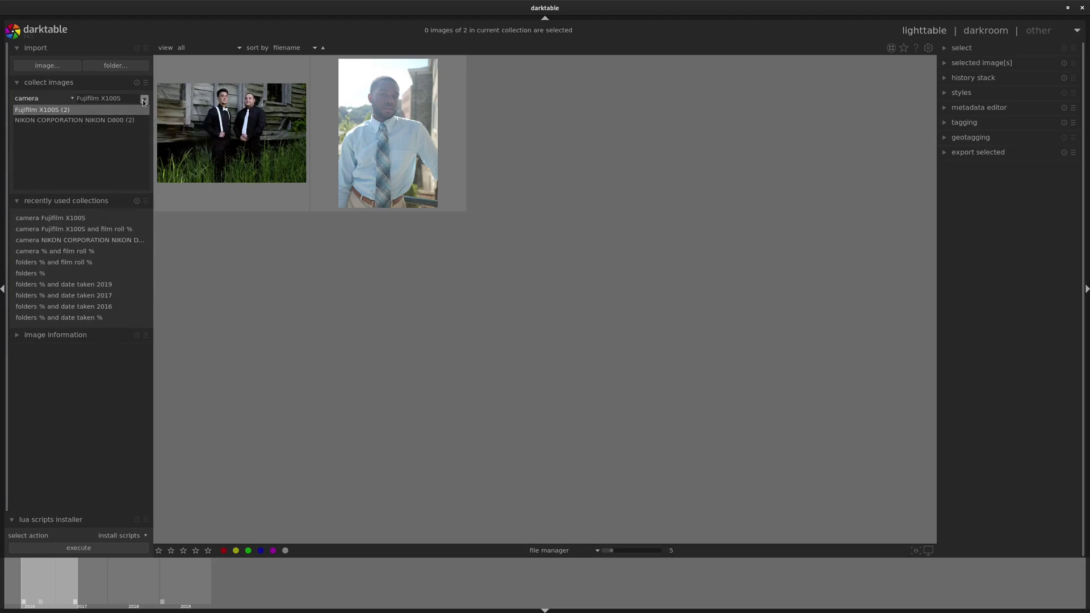
pyautogui.click(144, 99)
pyautogui.click(149, 109)
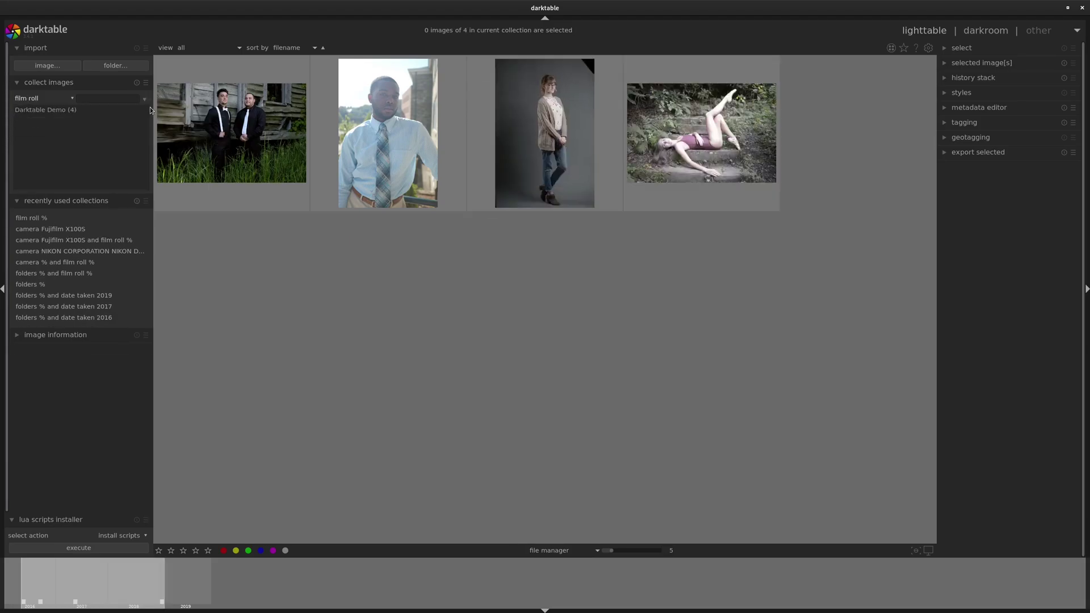
# Collect by folders instead of film roll to show the Darktable Demo folder.
pyautogui.click(65, 100)
pyautogui.click(78, 110)
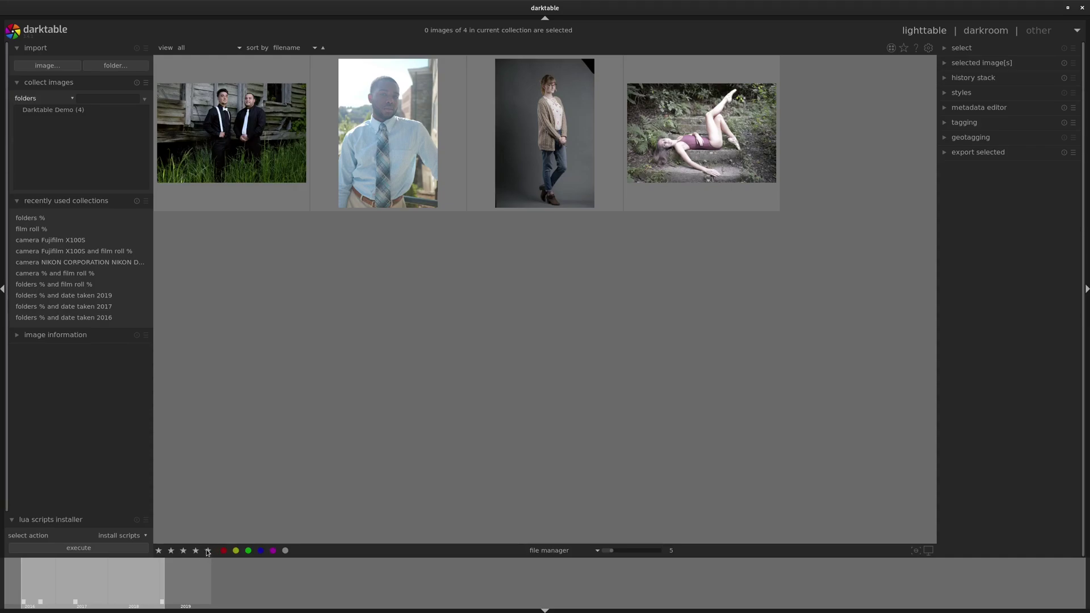
# Rate the tie portrait three stars, then five stars, then clear the rating.
pyautogui.click(369, 105)
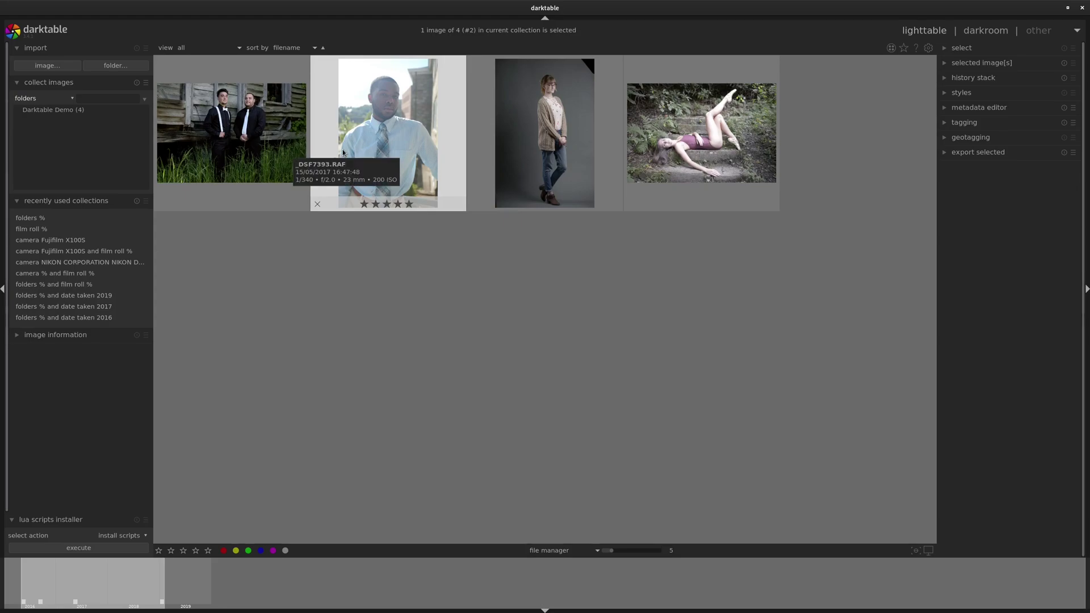
pyautogui.press('3')
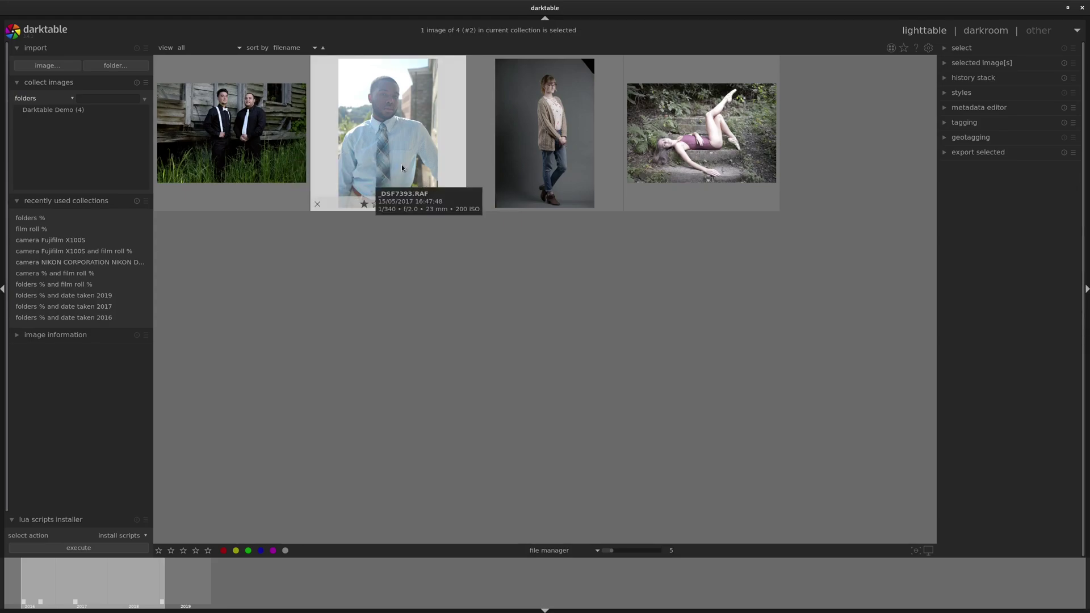
pyautogui.press('5')
pyautogui.press('0')
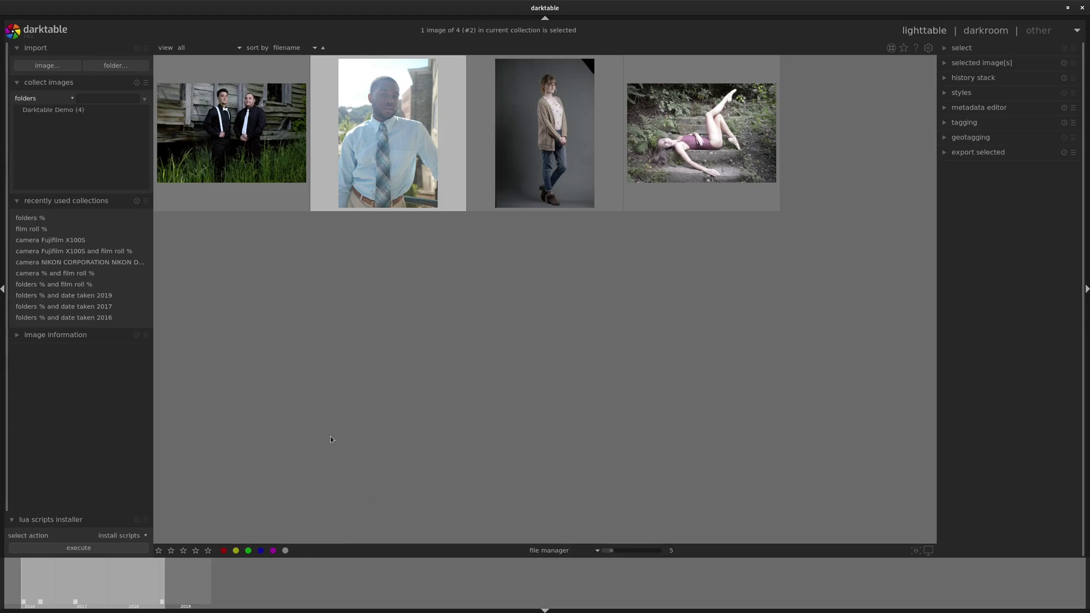
# Resize the thumbnails with the zoom slider to two per row.
pyautogui.click(615, 551)
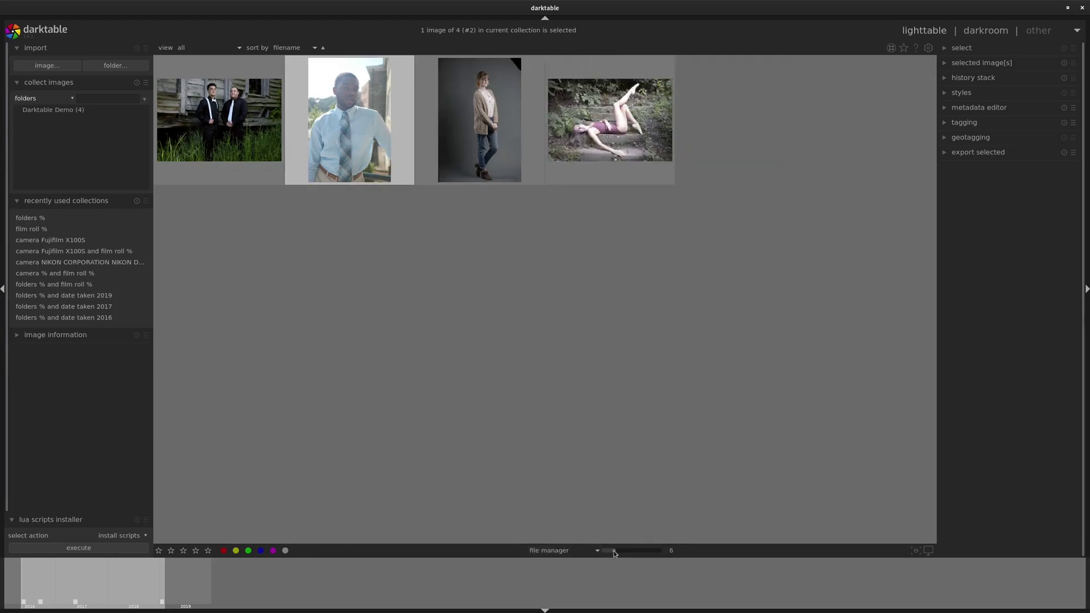
pyautogui.scroll(1, 614, 552)
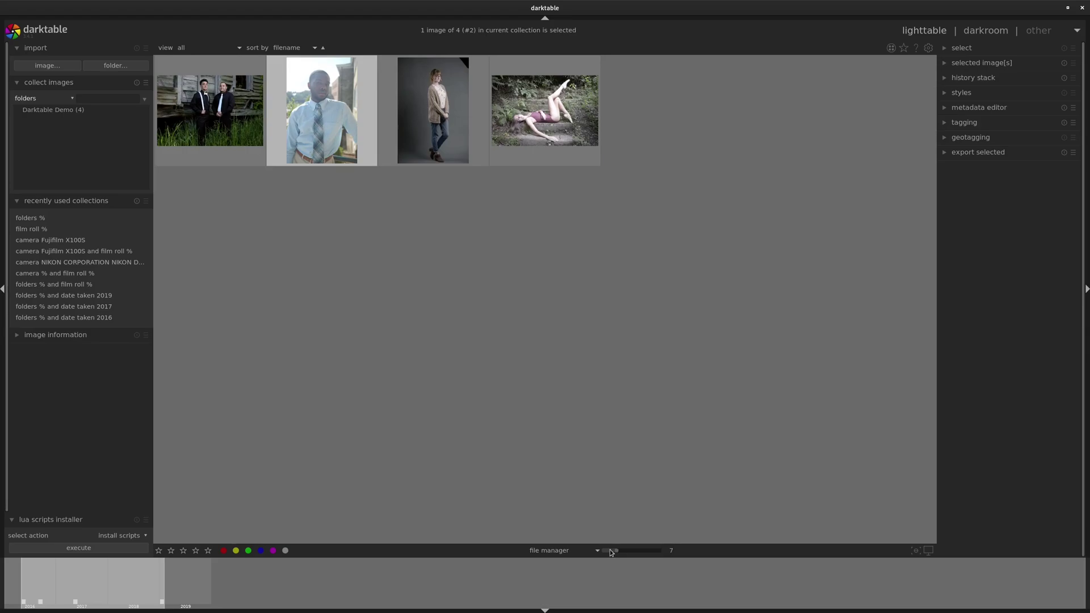
pyautogui.click(611, 551)
pyautogui.scroll(-2, 611, 554)
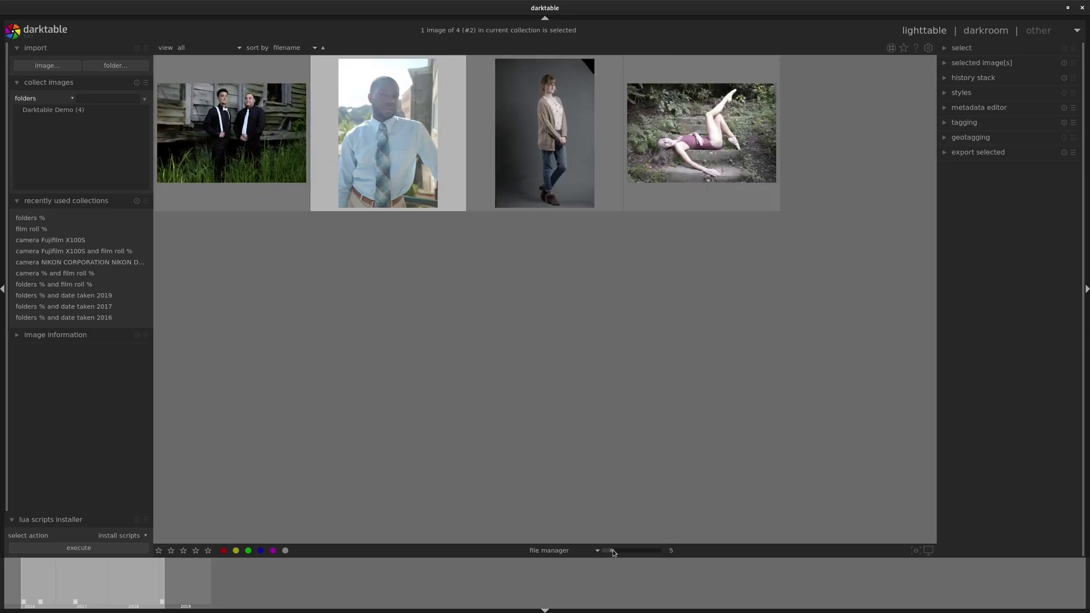
pyautogui.scroll(-1, 612, 554)
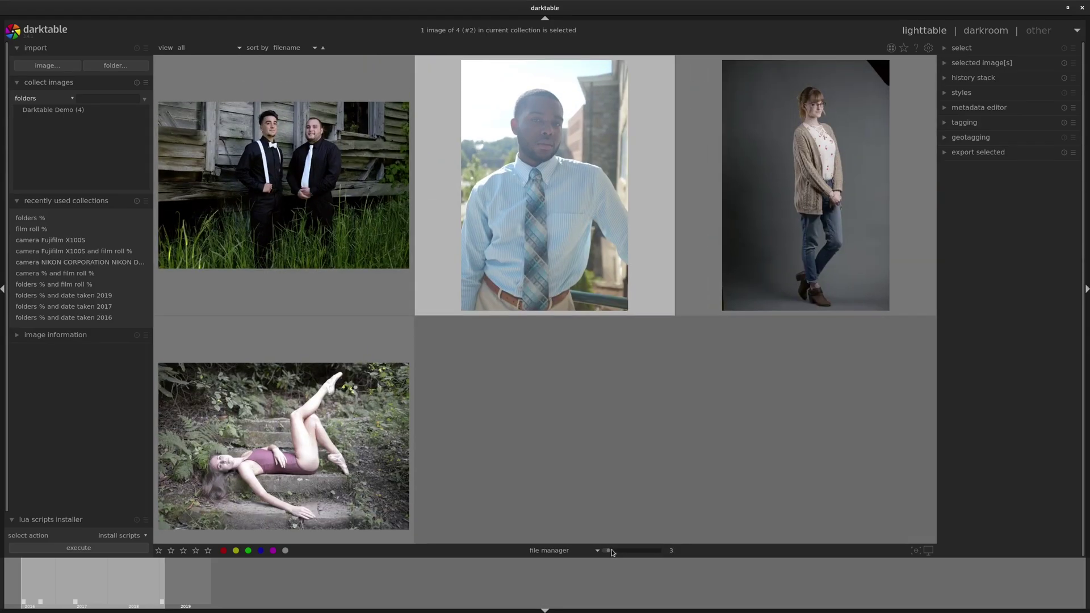
pyautogui.scroll(5, 614, 554)
pyautogui.scroll(-4, 625, 551)
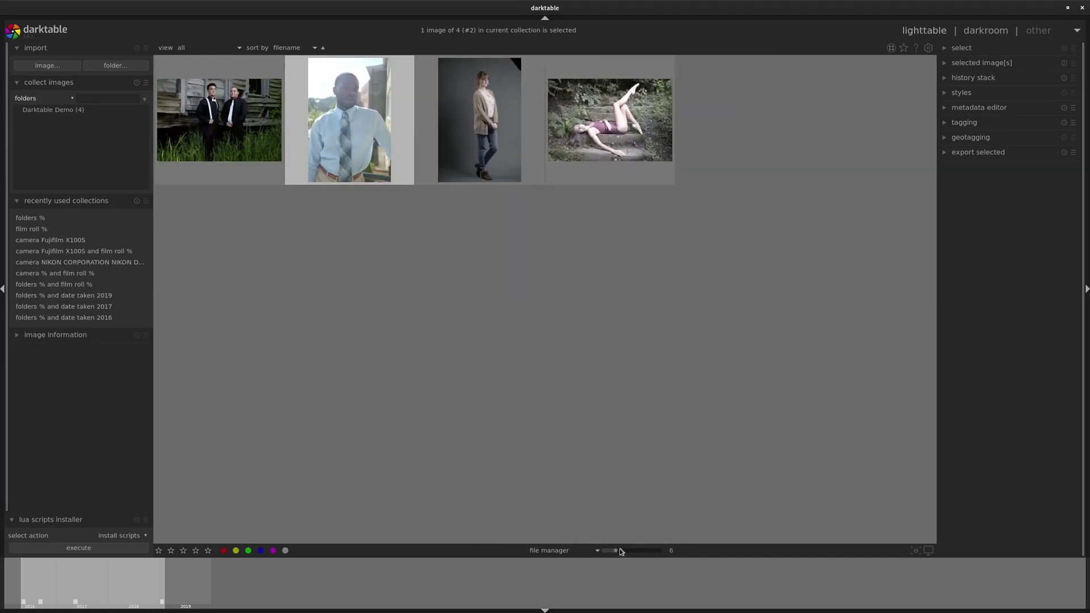
pyautogui.scroll(-3, 605, 551)
pyautogui.scroll(1, 605, 551)
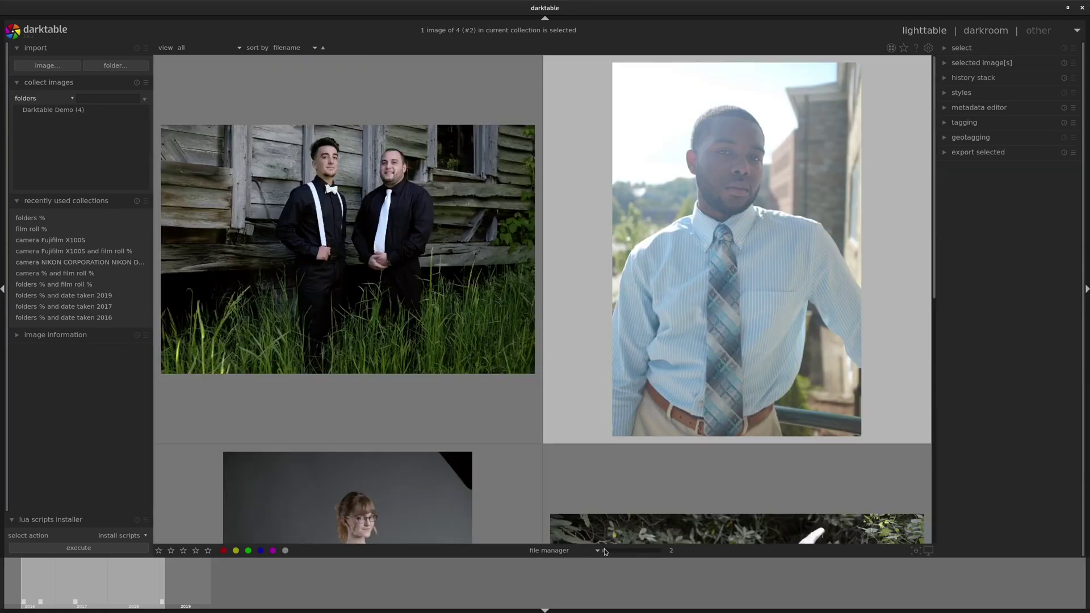
pyautogui.scroll(-1, 598, 454)
pyautogui.scroll(1, 598, 454)
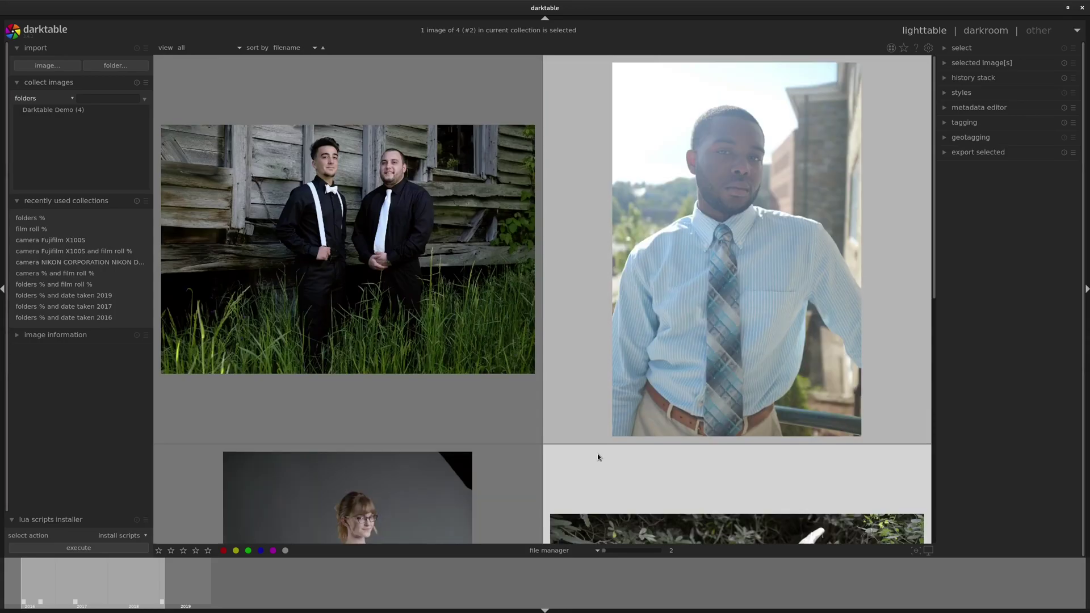
# Give the portrait a green colour label, then remove it again.
pyautogui.click(247, 552)
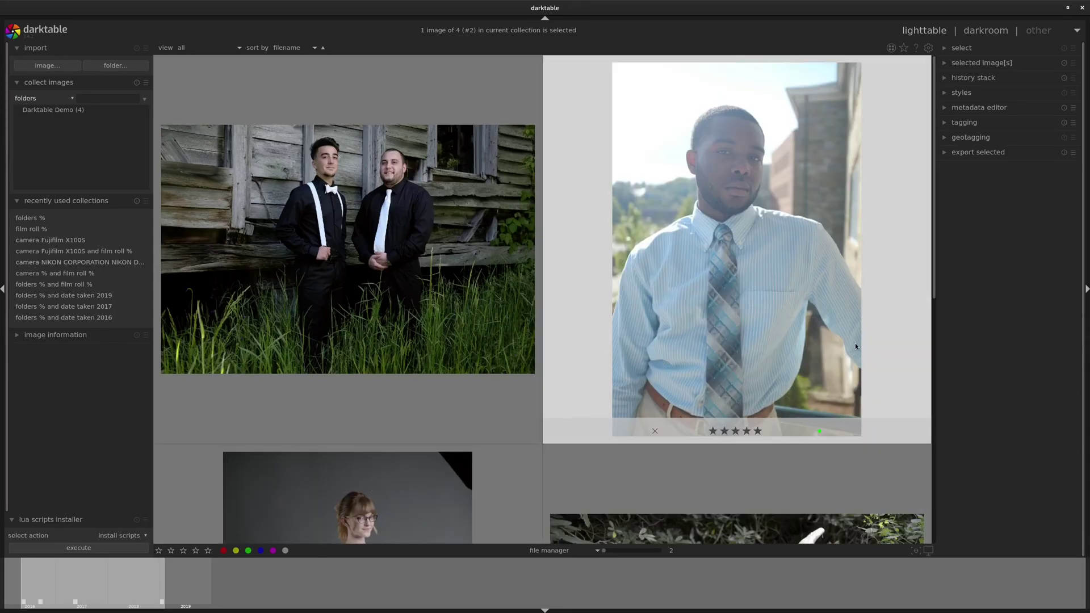
pyautogui.click(285, 551)
pyautogui.scroll(-1, 613, 297)
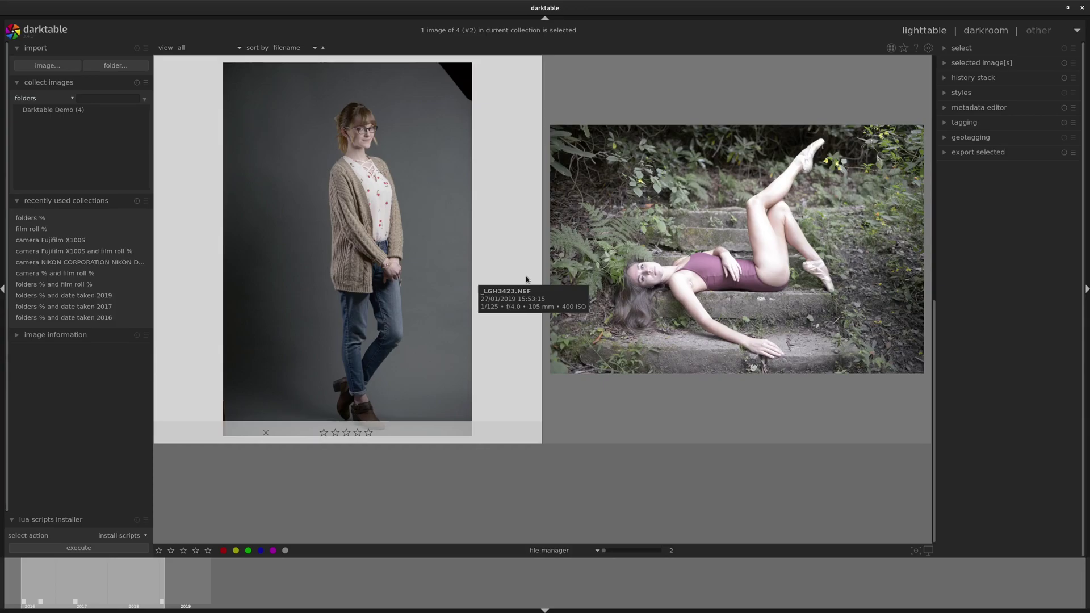
pyautogui.scroll(1, 531, 277)
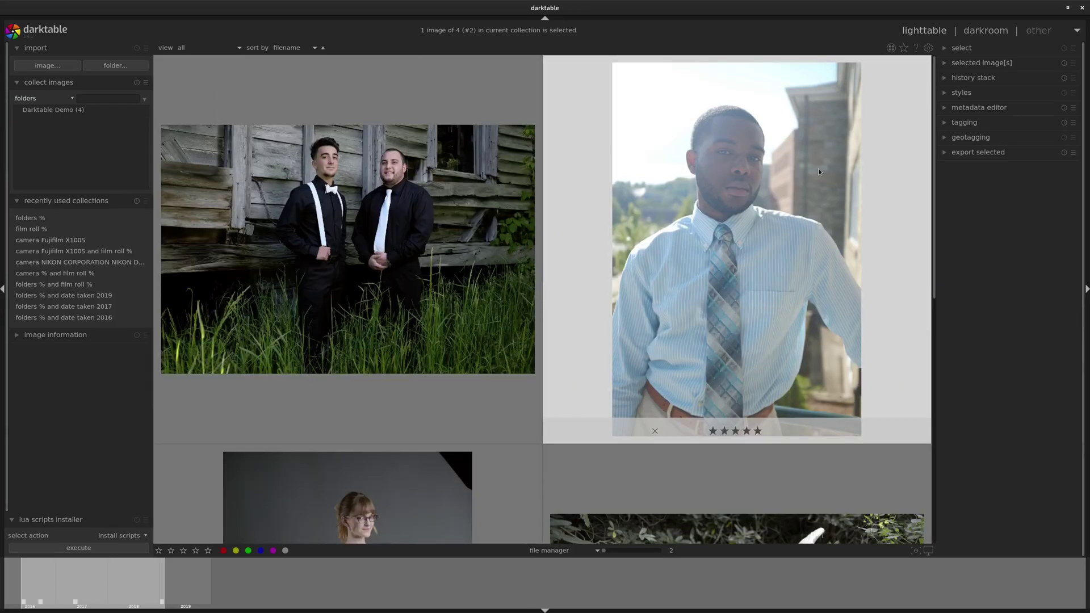
# Select all four photos, then select none, and expand the selected image[s] module.
pyautogui.click(954, 48)
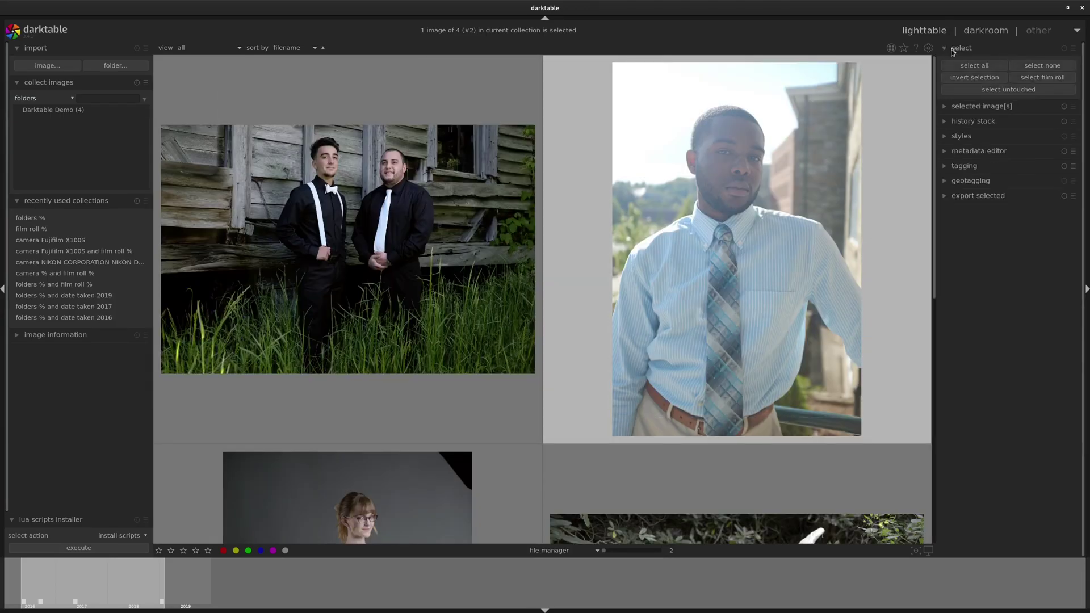
pyautogui.click(984, 66)
pyautogui.click(1042, 66)
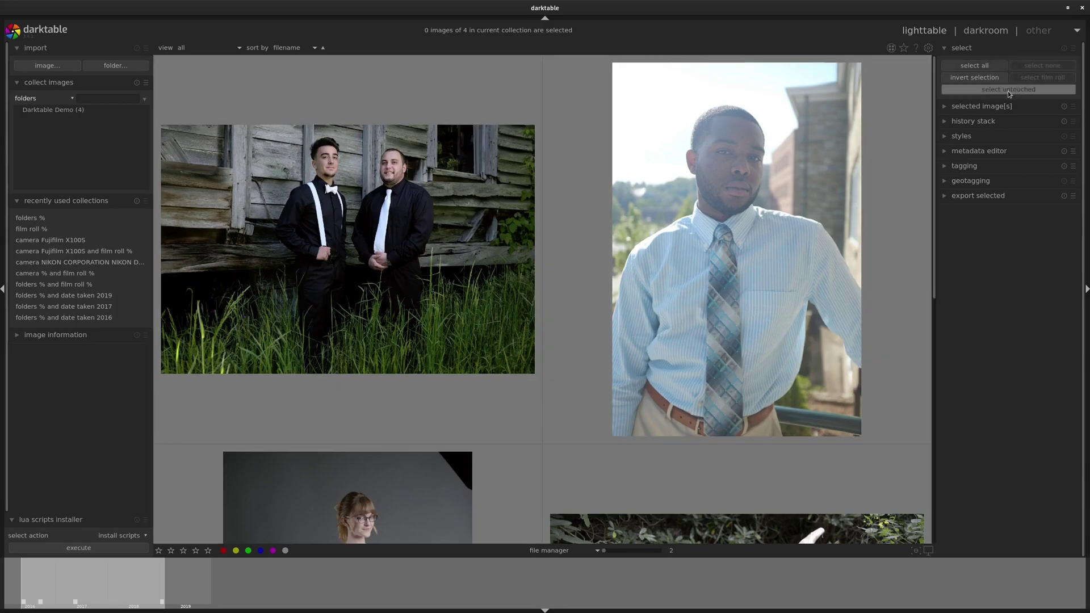
pyautogui.click(1006, 107)
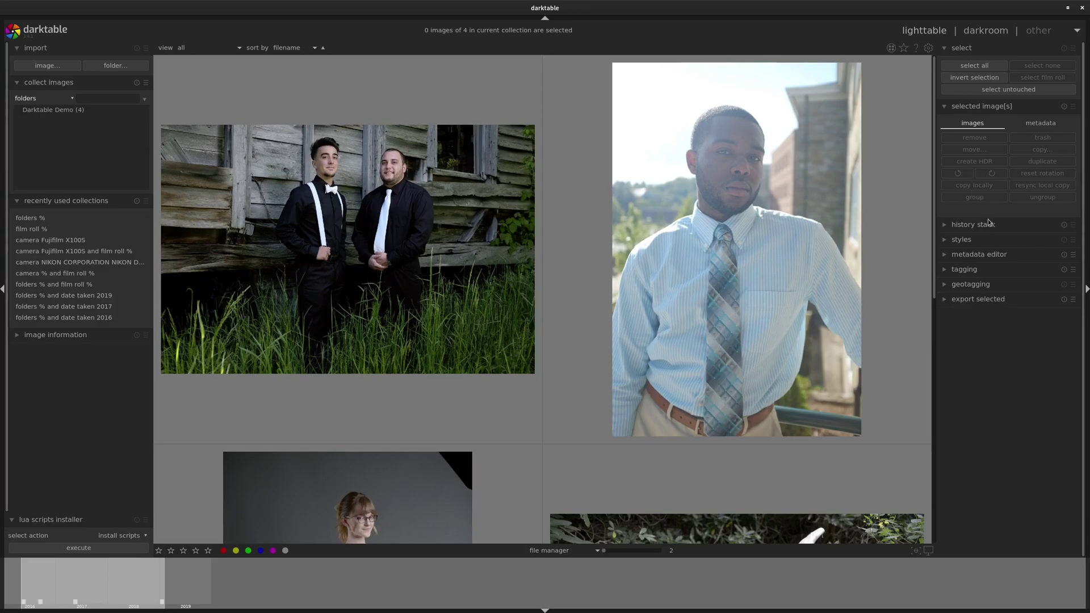
# Make a local copy of the tie portrait and open its metadata editor title field.
pyautogui.click(857, 144)
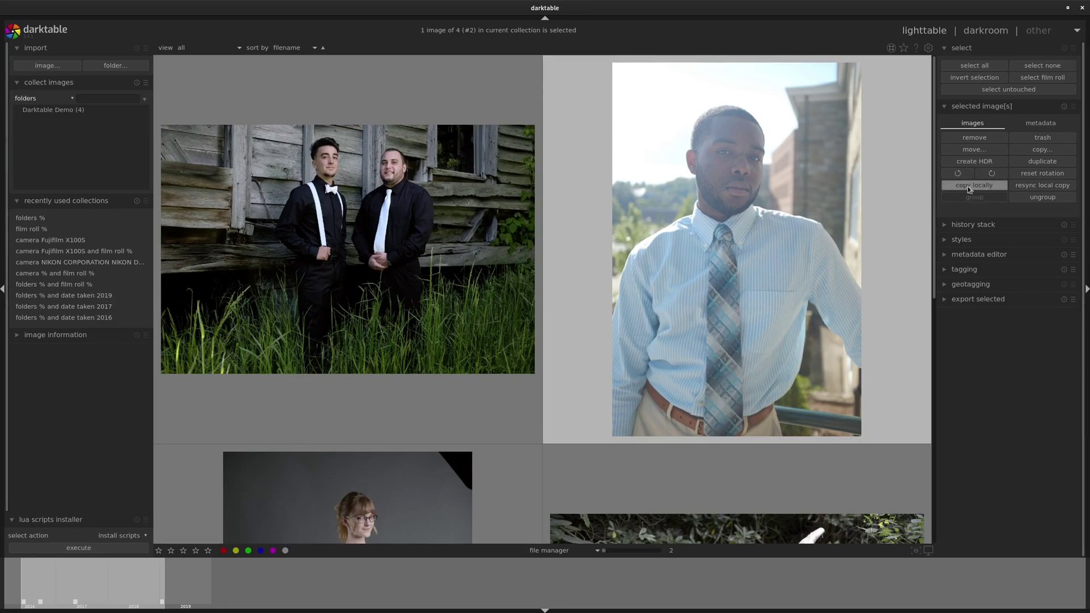
pyautogui.click(1005, 189)
pyautogui.click(971, 255)
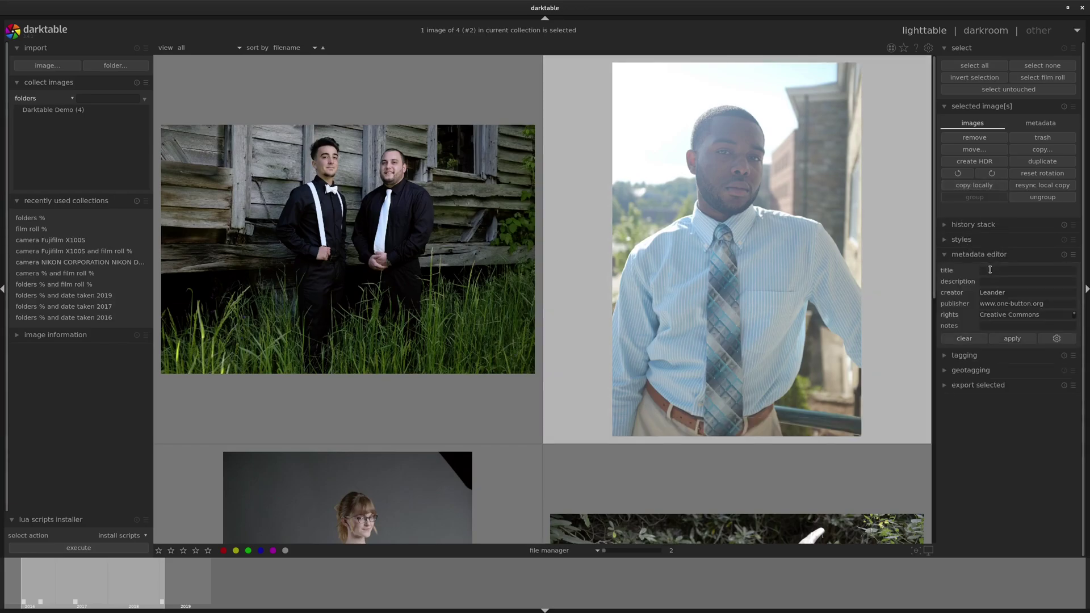
pyautogui.click(990, 269)
pyautogui.scroll(-2, 1013, 343)
pyautogui.scroll(2, 989, 309)
# Check export settings keep file on disk, collapse them, and expand history stack.
pyautogui.click(994, 385)
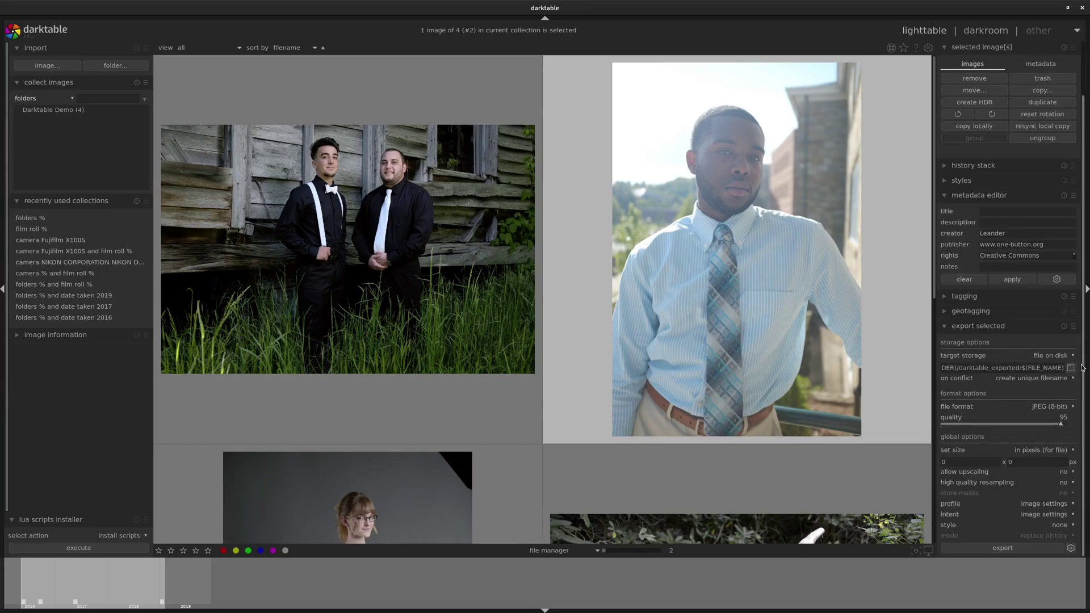
pyautogui.click(1052, 360)
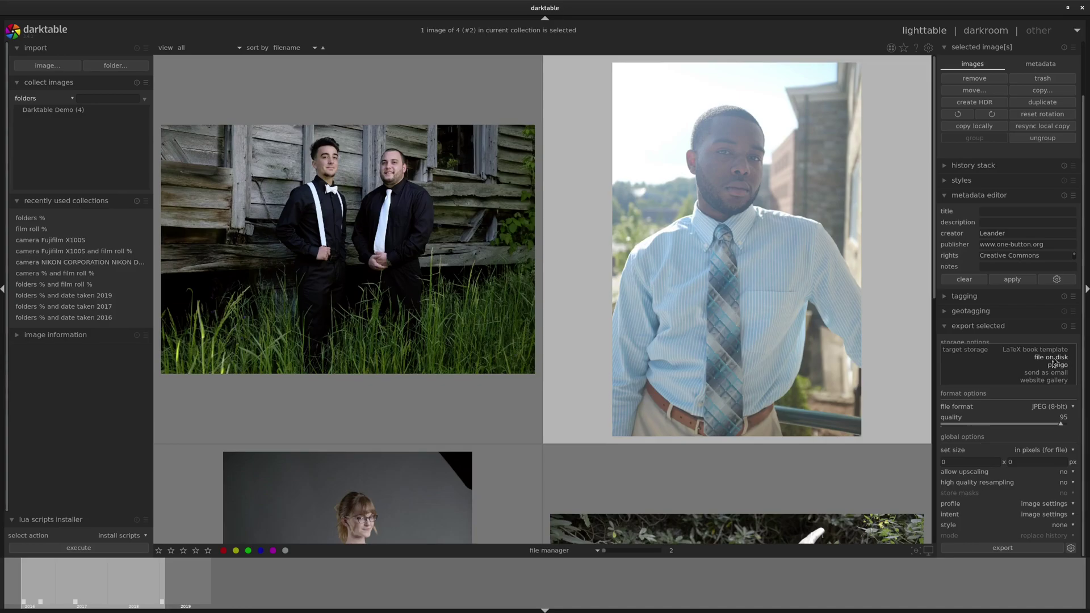
pyautogui.click(1072, 356)
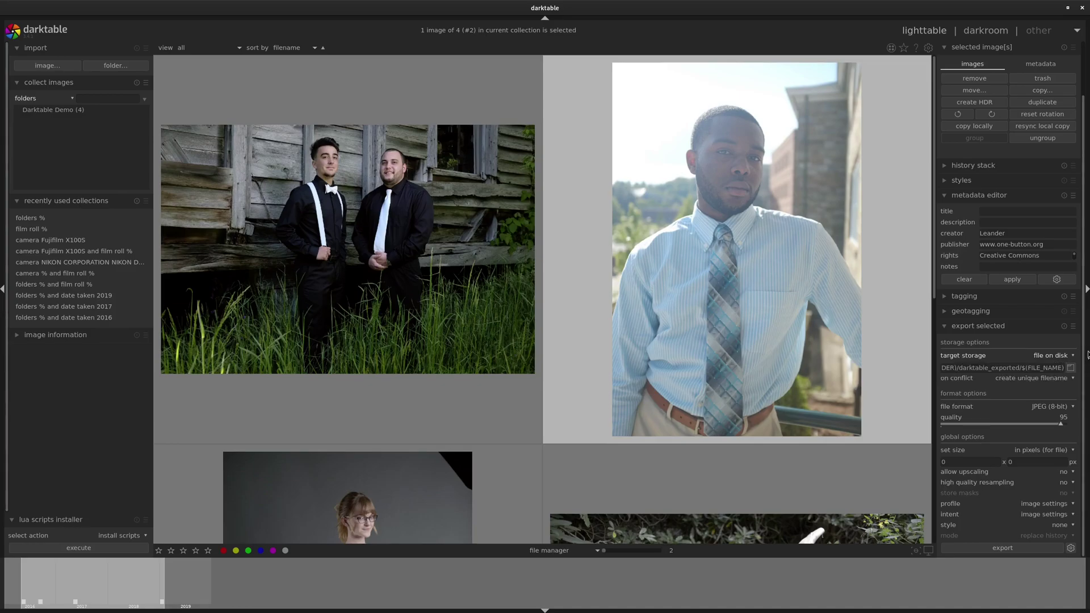
pyautogui.click(1040, 330)
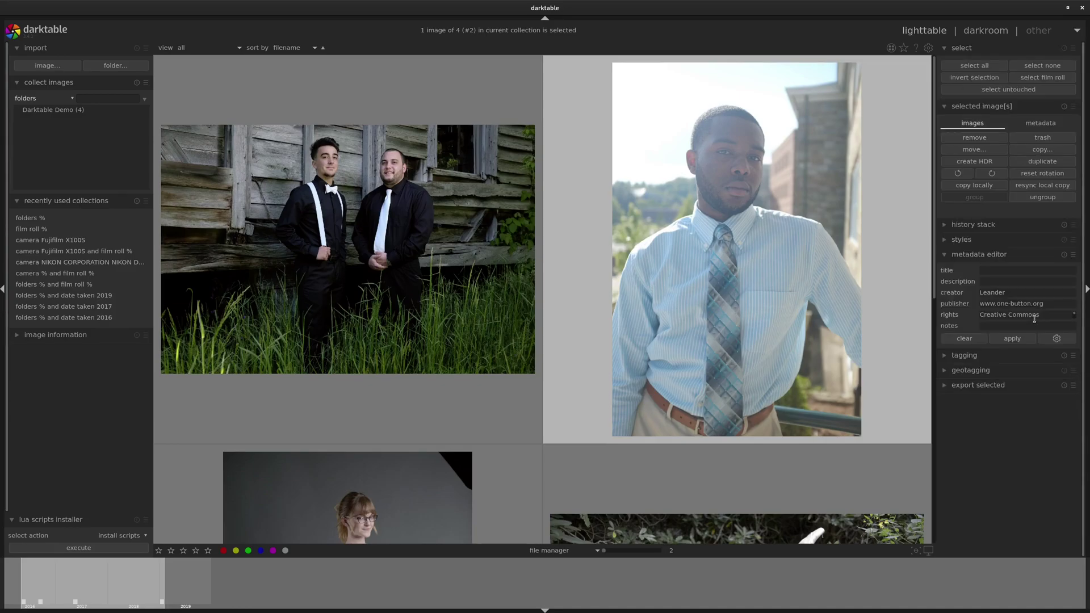
pyautogui.click(1006, 226)
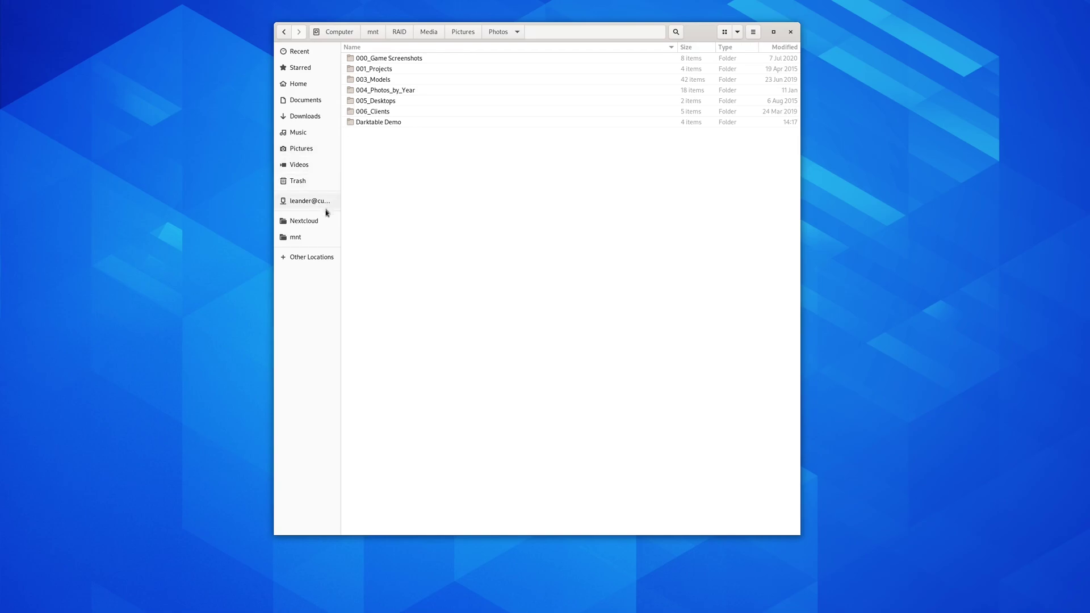
# Open the Darktable Demo folder inside Photos to view its raw files.
pyautogui.click(389, 116)
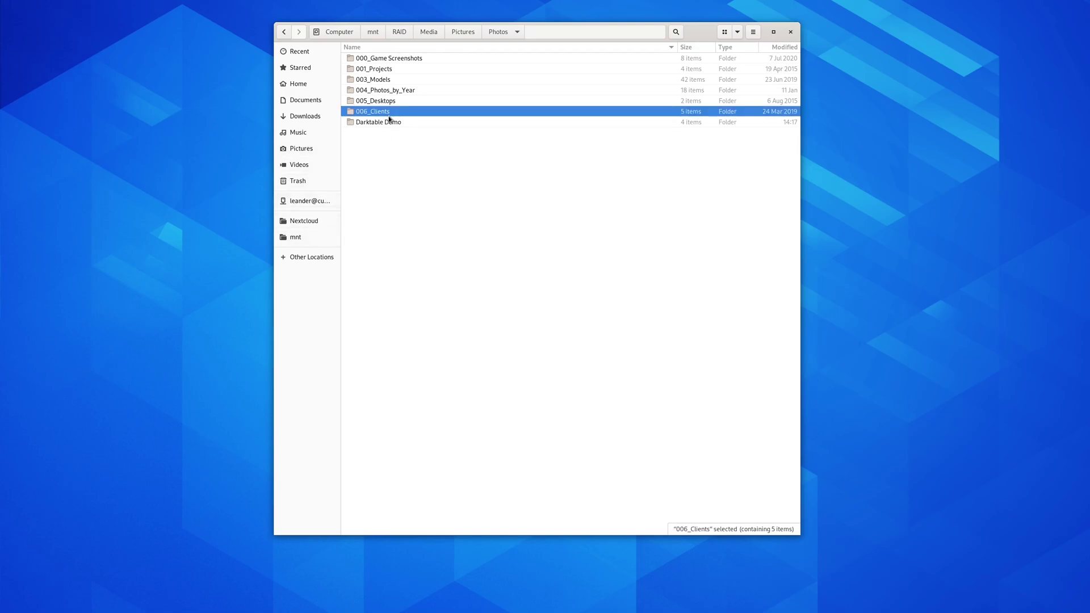
pyautogui.doubleClick(389, 121)
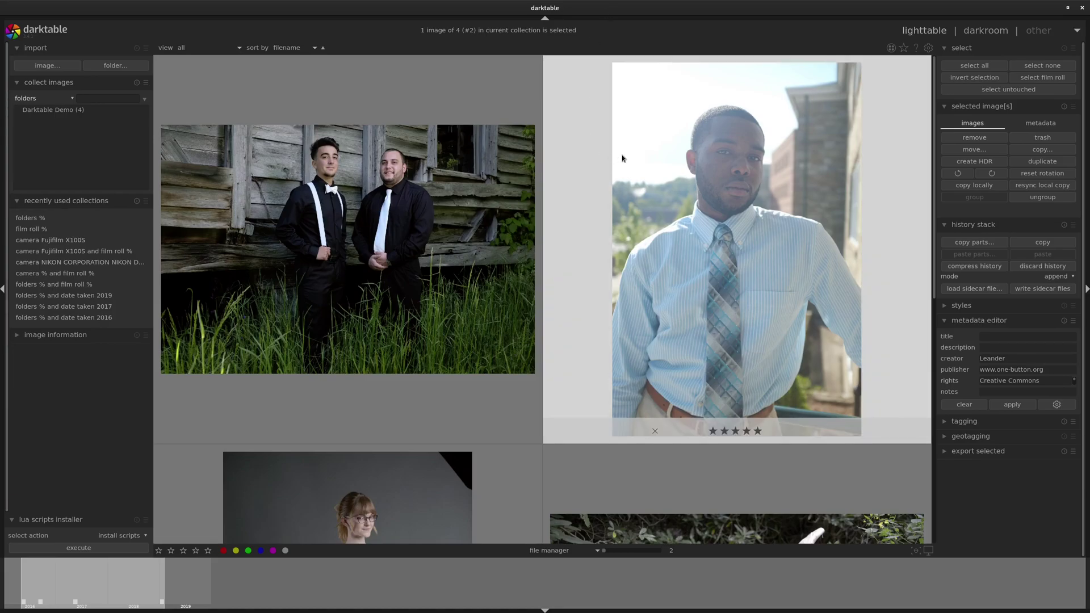
pyautogui.scroll(-1, 767, 278)
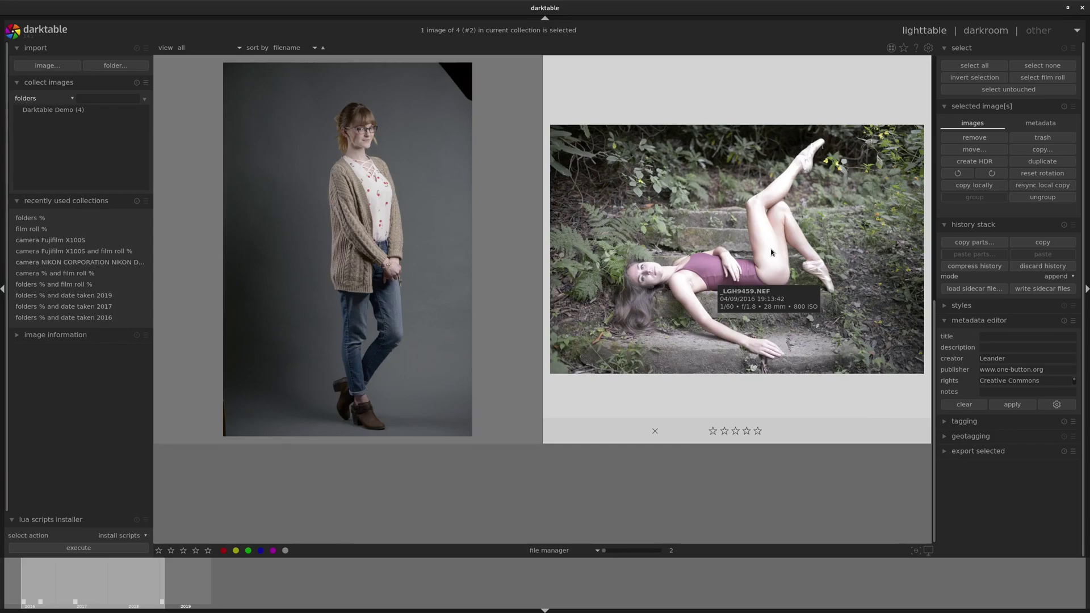
pyautogui.scroll(1, 772, 252)
pyautogui.scroll(-1, 772, 252)
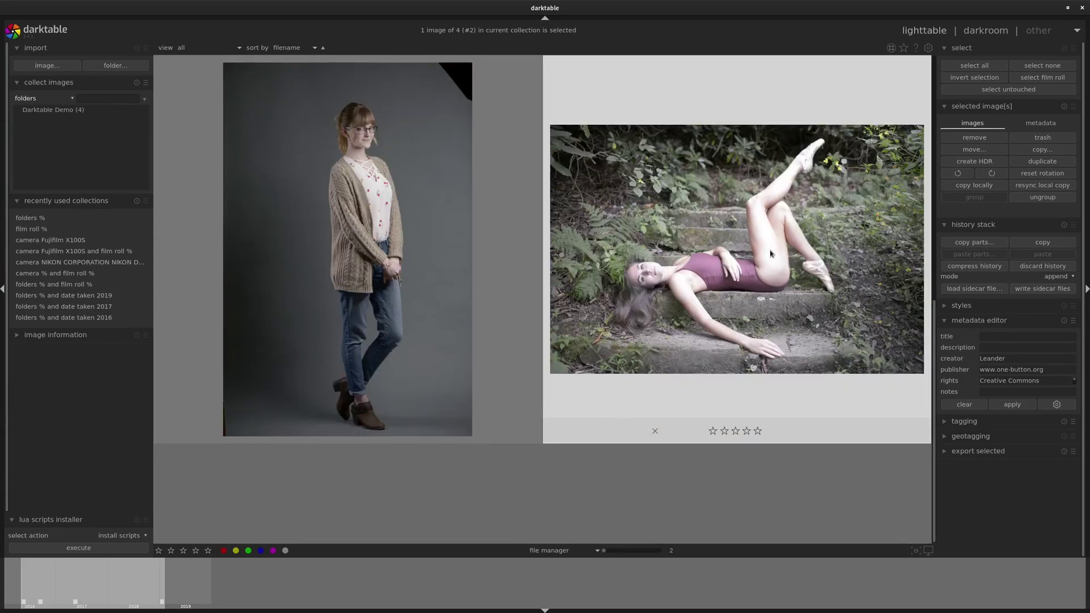
pyautogui.scroll(1, 607, 237)
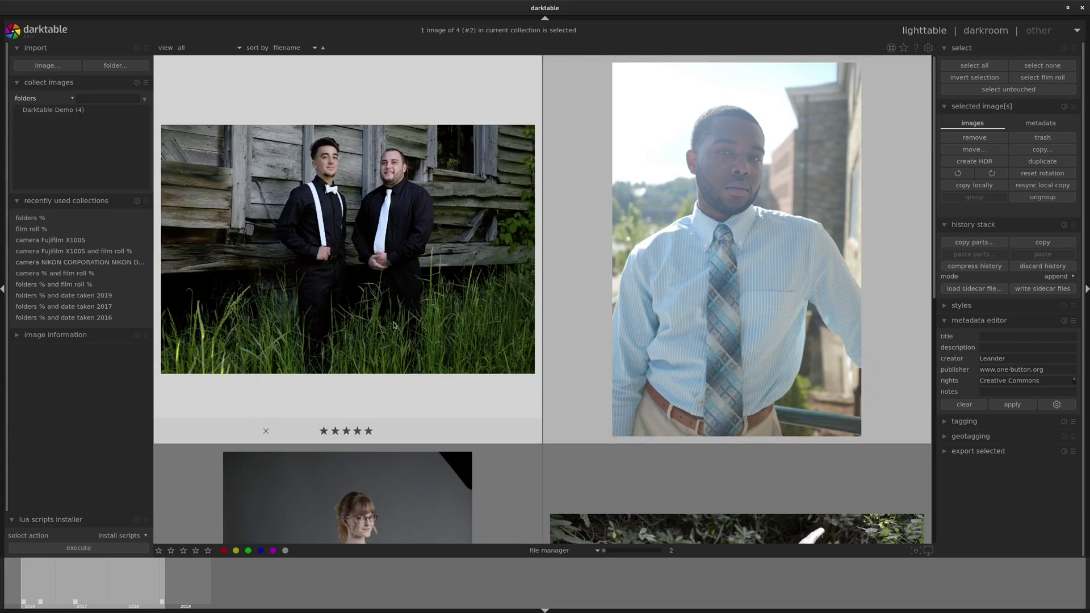
pyautogui.scroll(-1, 393, 321)
pyautogui.scroll(1, 393, 322)
pyautogui.click(399, 286)
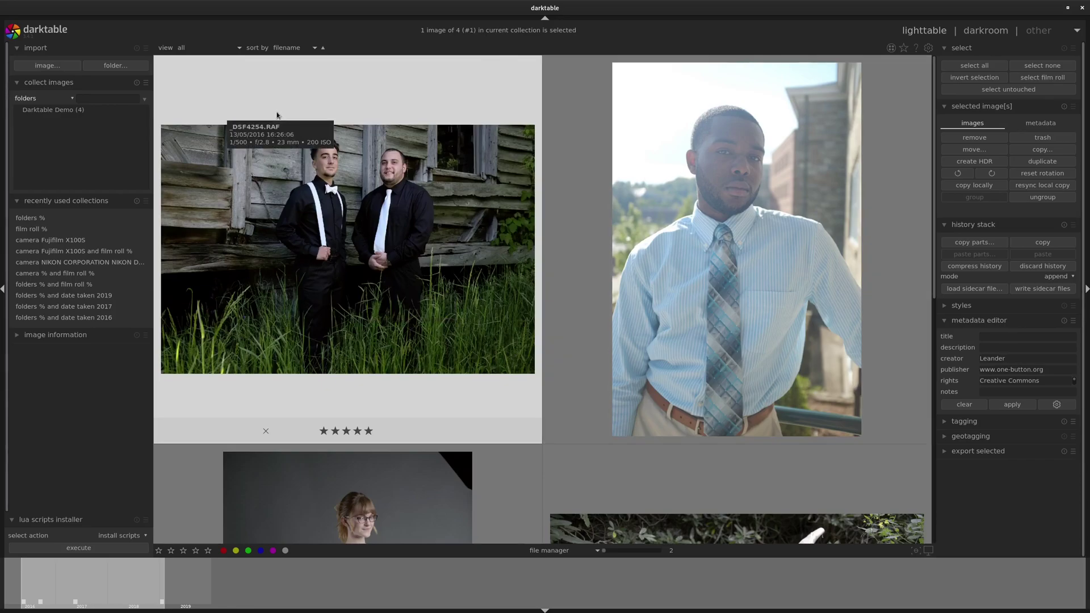
pyautogui.click(646, 154)
pyautogui.scroll(-1, 607, 301)
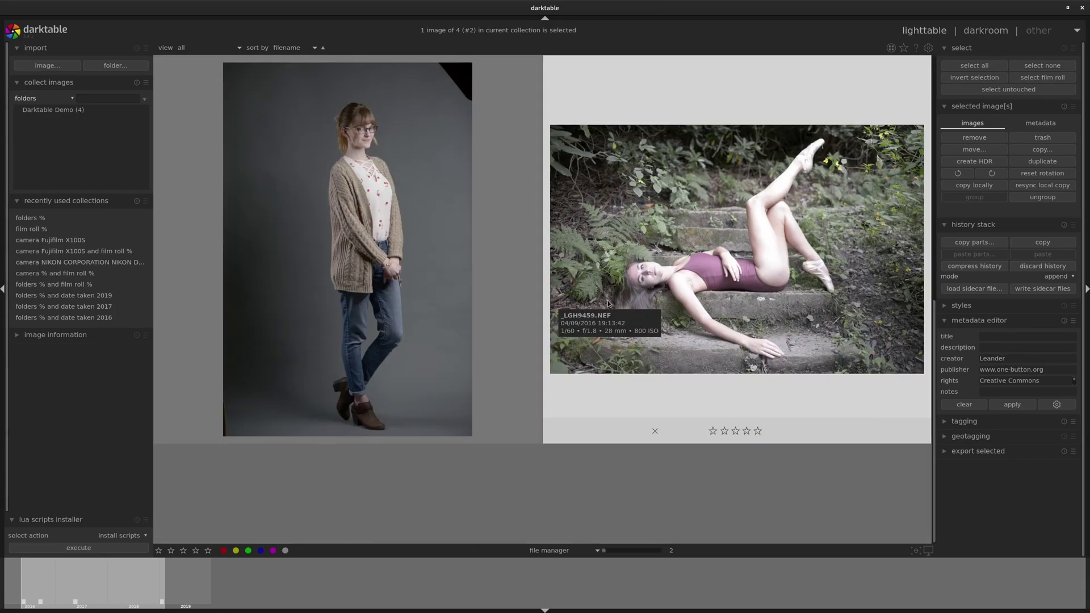
pyautogui.scroll(1, 589, 301)
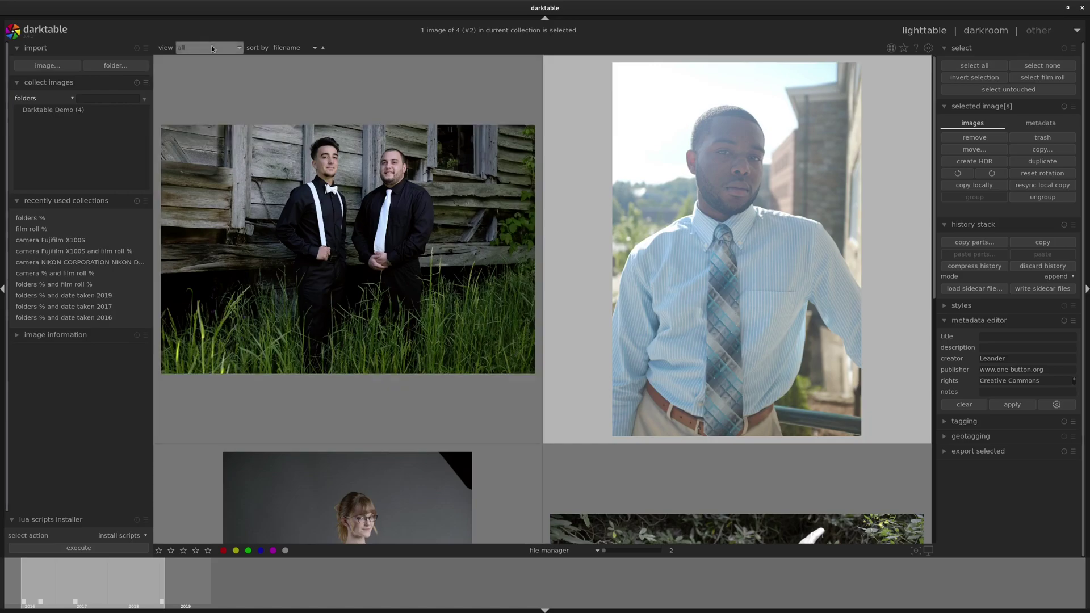
# Mark the ballet dancer photo as rejected.
pyautogui.click(211, 48)
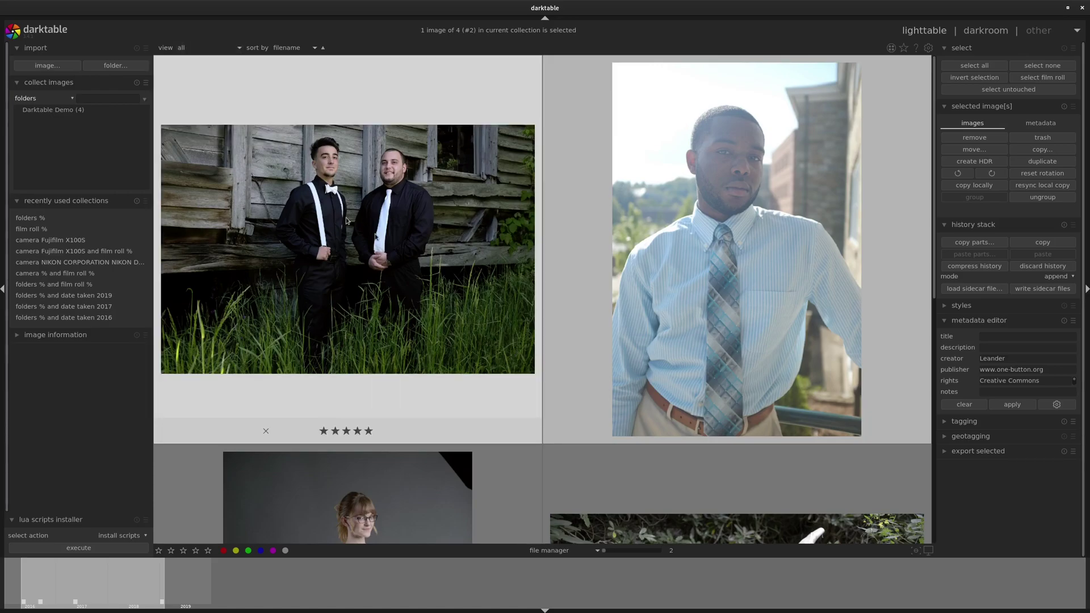
pyautogui.scroll(-1, 578, 302)
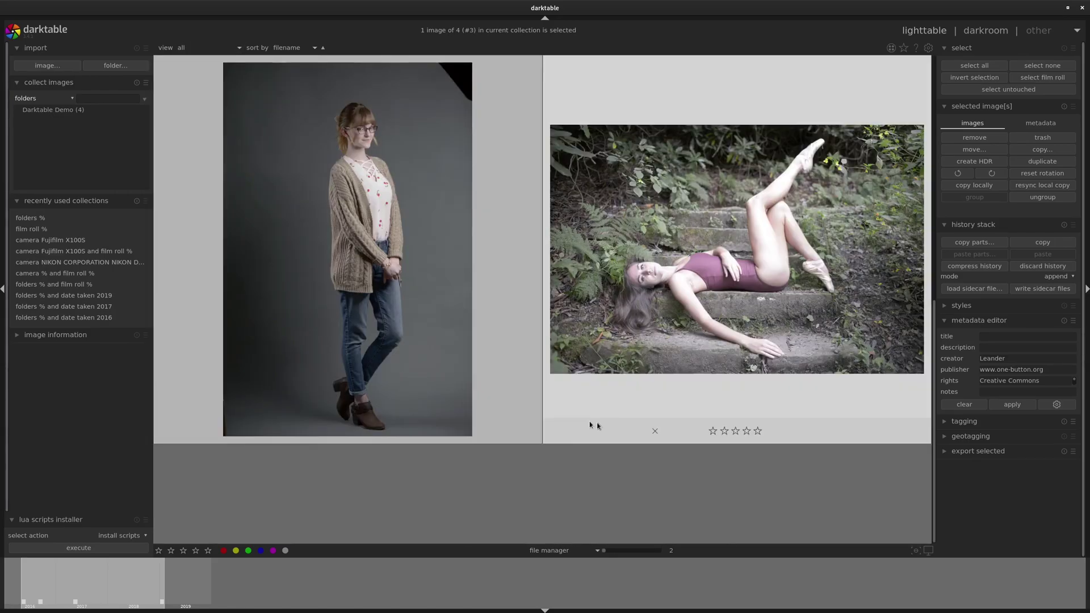
pyautogui.click(655, 431)
# Switch the layout to culling, then zoomable light table, then back to file manager.
pyautogui.press('x')
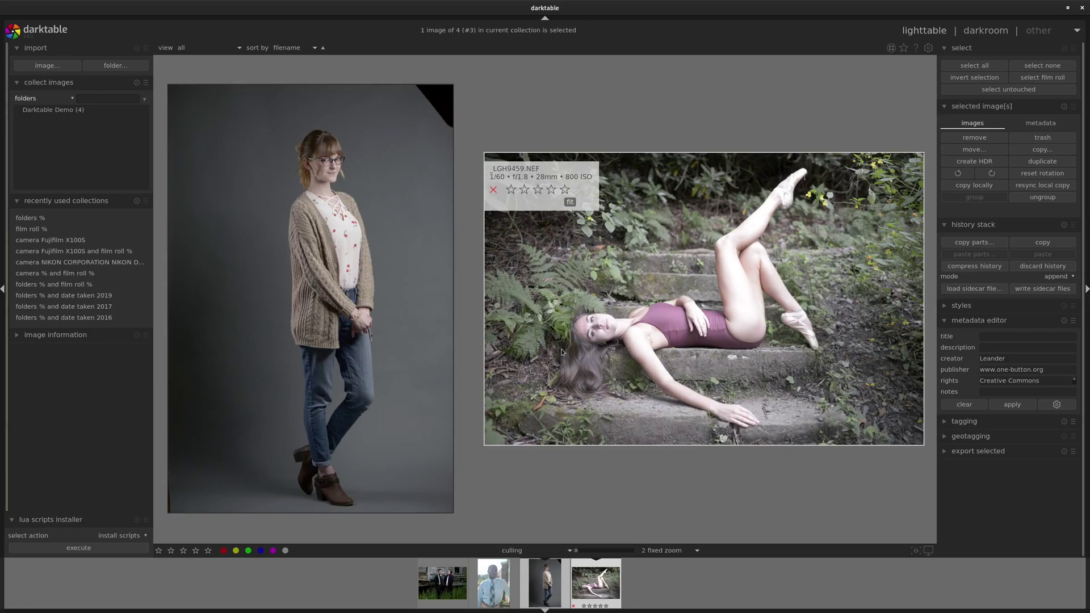
pyautogui.click(550, 555)
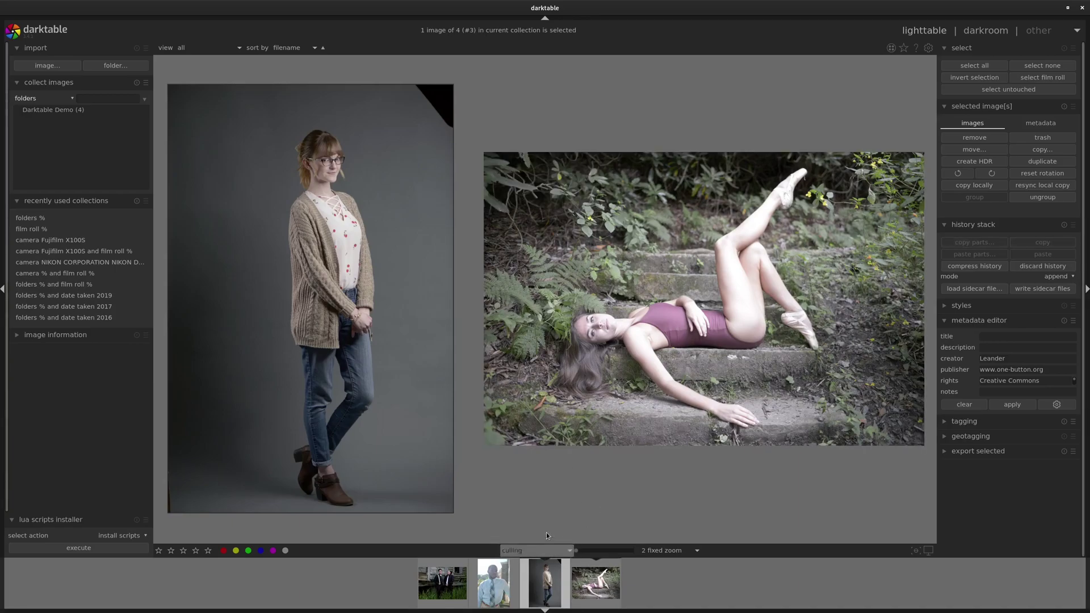
pyautogui.click(546, 532)
pyautogui.click(585, 549)
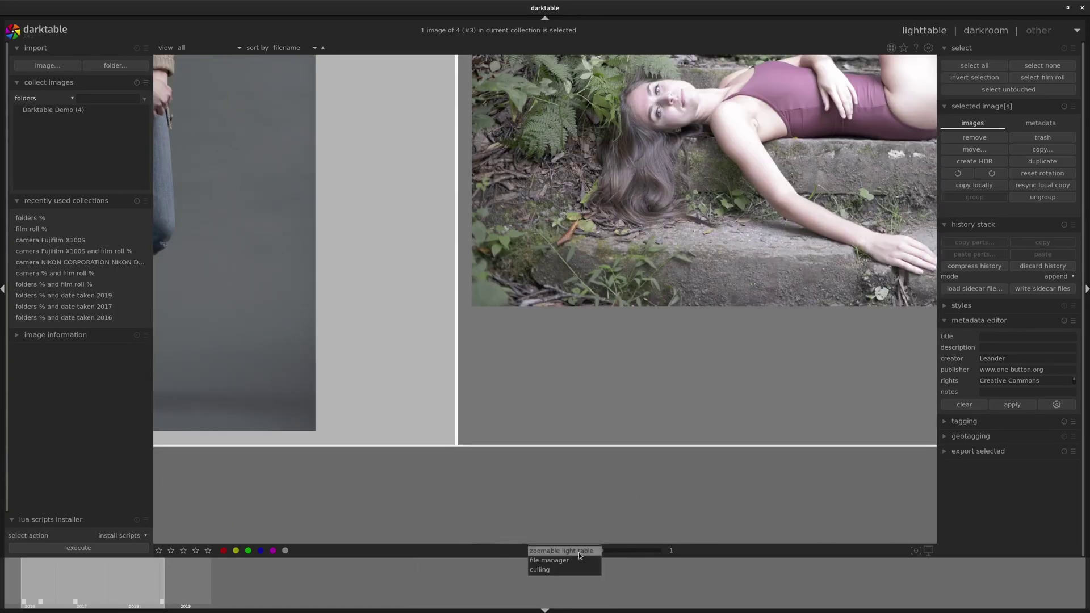
pyautogui.click(577, 557)
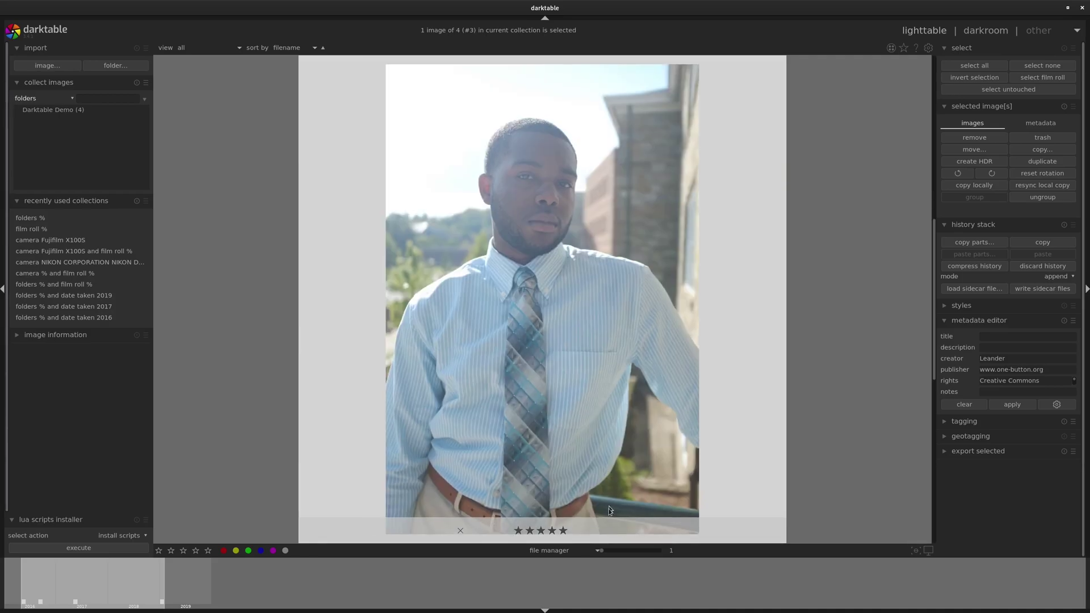
# Set the file manager to show three photos per row.
pyautogui.scroll(1, 611, 551)
pyautogui.scroll(1, 612, 551)
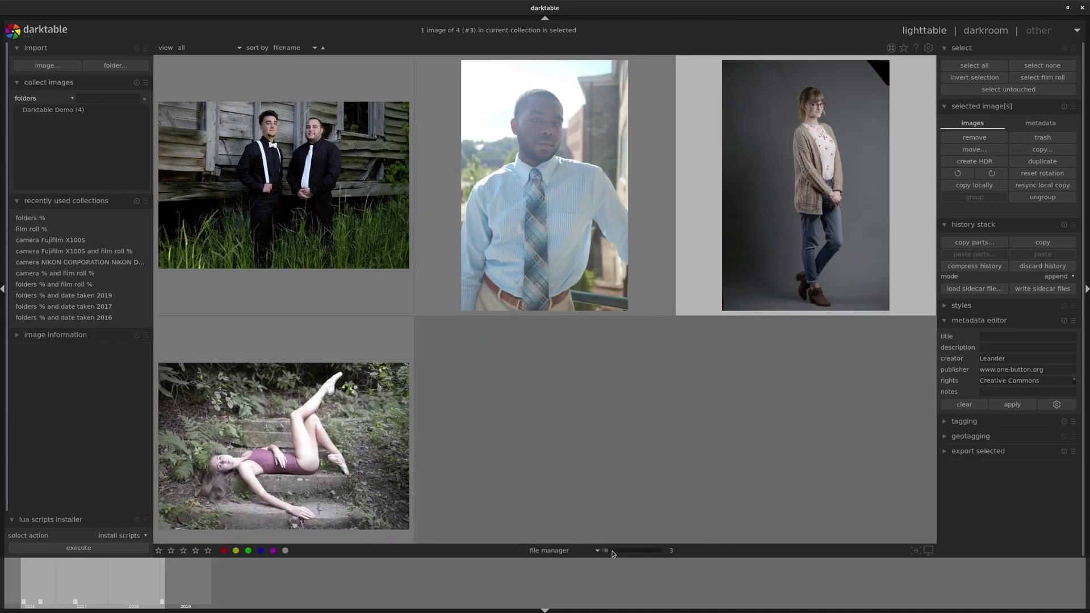
pyautogui.moveTo(466, 311)
pyautogui.moveTo(257, 500)
pyautogui.scroll(-1, 240, 514)
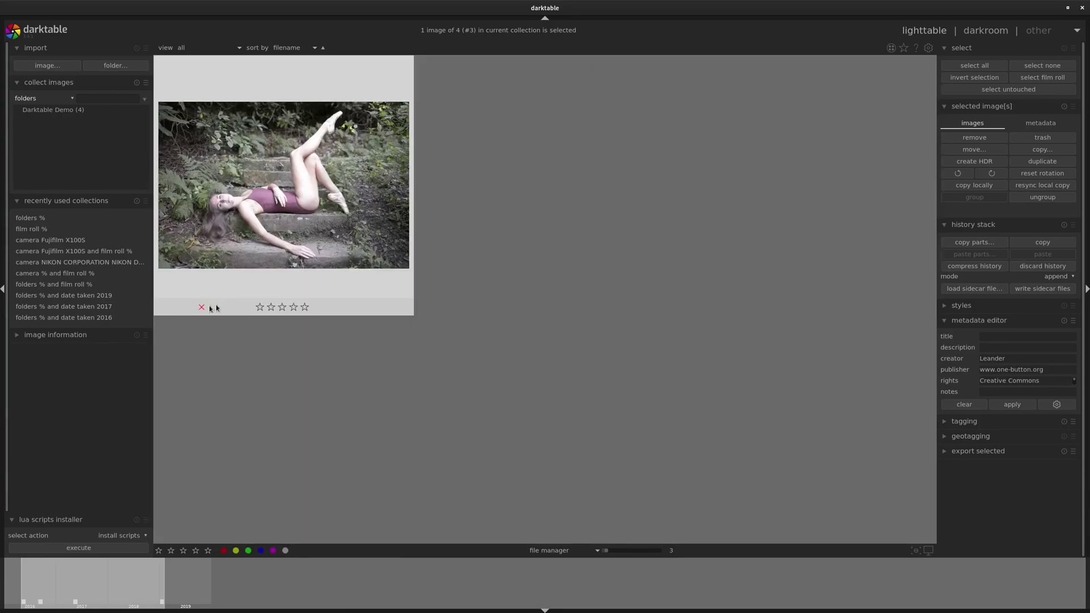
pyautogui.scroll(1, 202, 307)
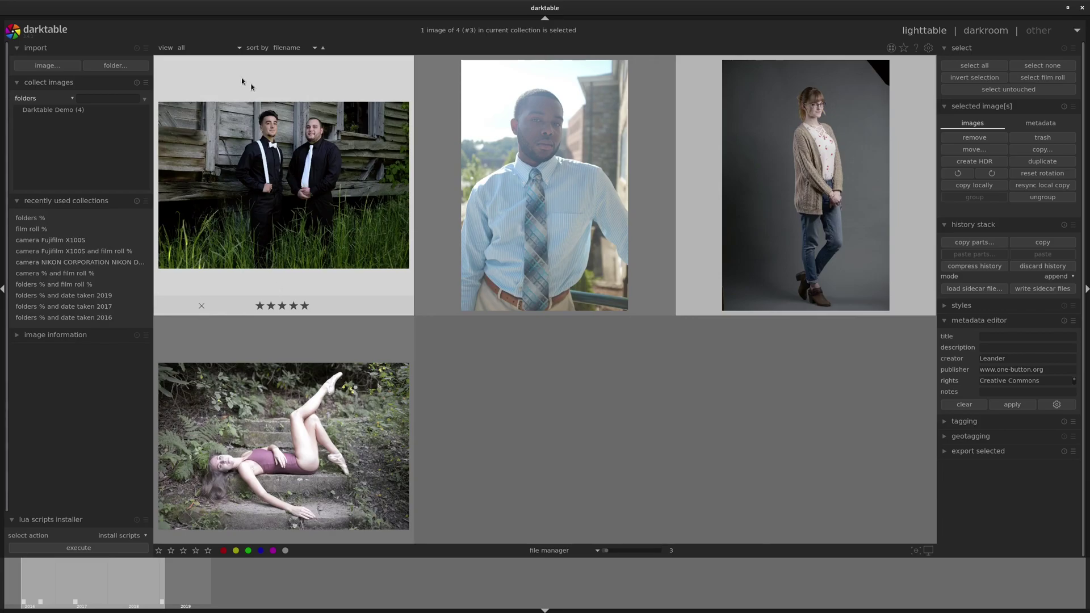
# Filter by rejected only, five stars, then unstarred only, and finally show all.
pyautogui.click(221, 49)
pyautogui.click(209, 113)
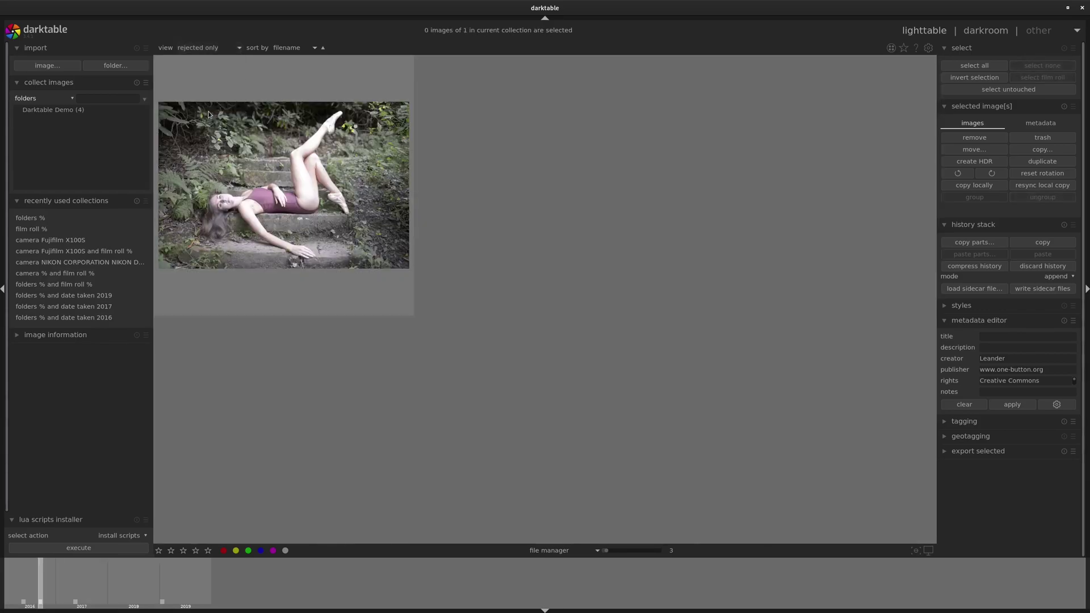
pyautogui.click(182, 48)
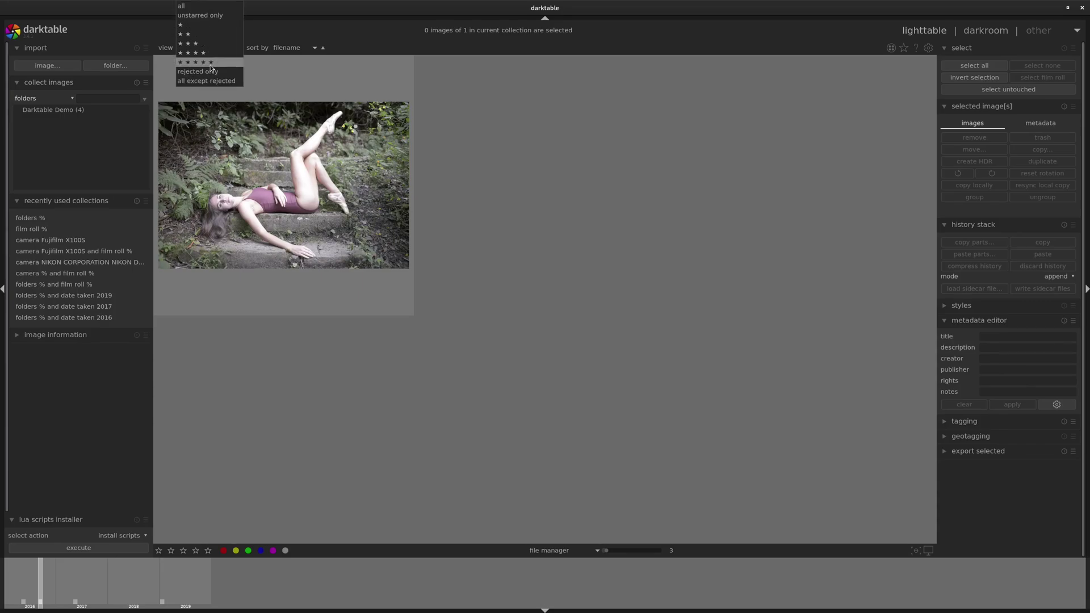
pyautogui.click(210, 64)
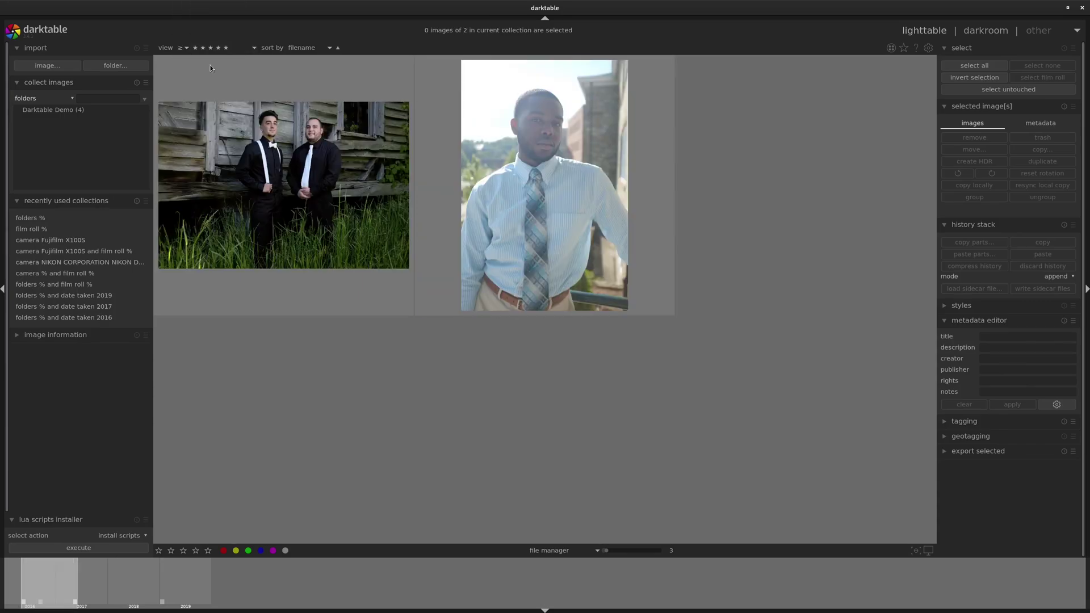
pyautogui.click(242, 51)
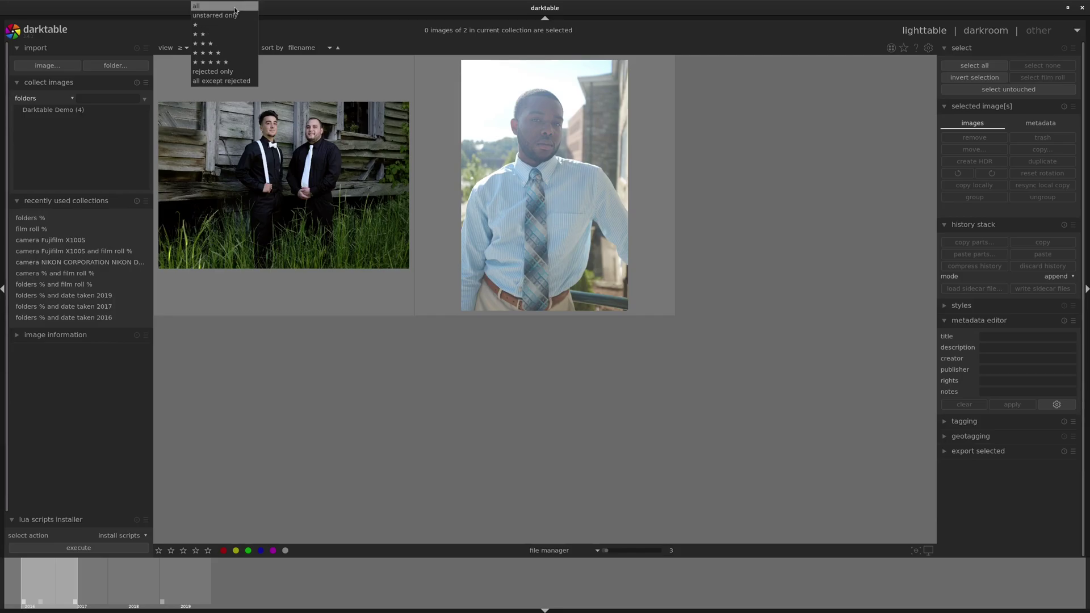
pyautogui.click(236, 16)
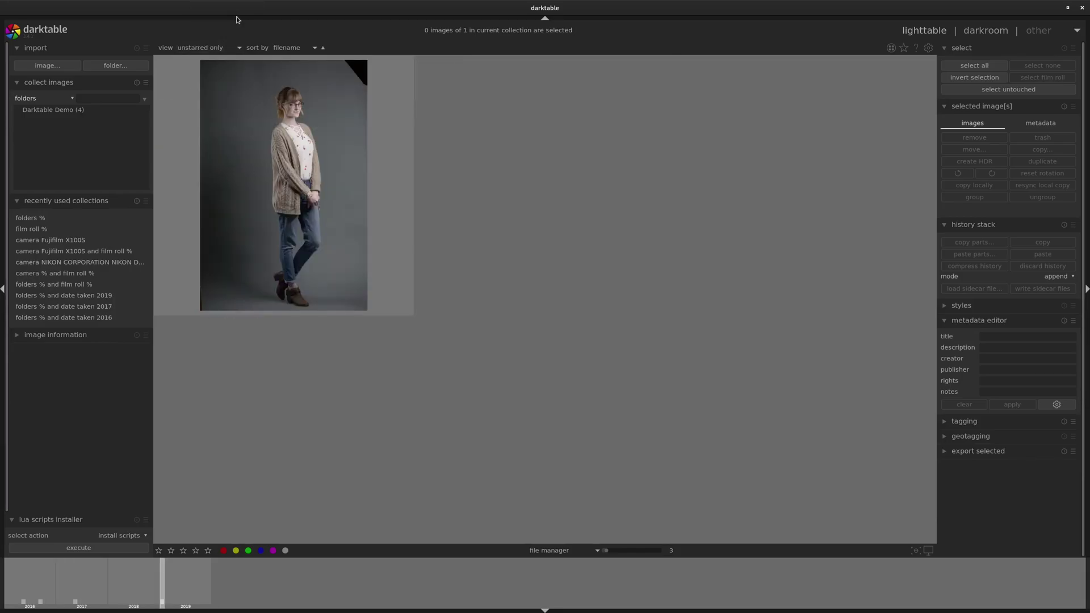
pyautogui.click(215, 49)
pyautogui.click(216, 42)
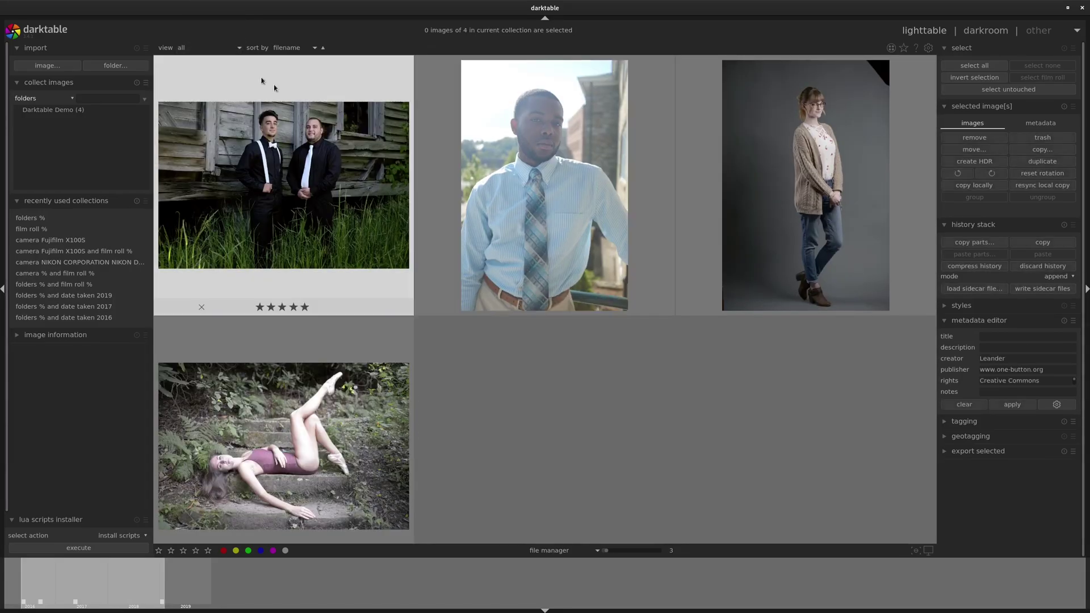
# Change the lighttable sort order from filename to time so the ballet dancer photo moves second.
pyautogui.click(294, 48)
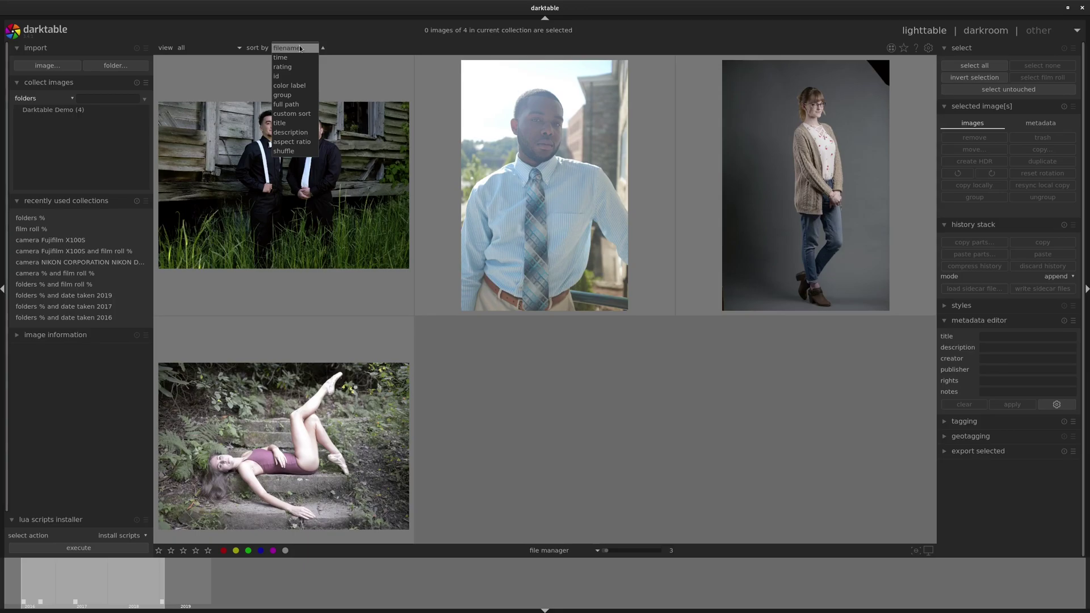
pyautogui.click(299, 57)
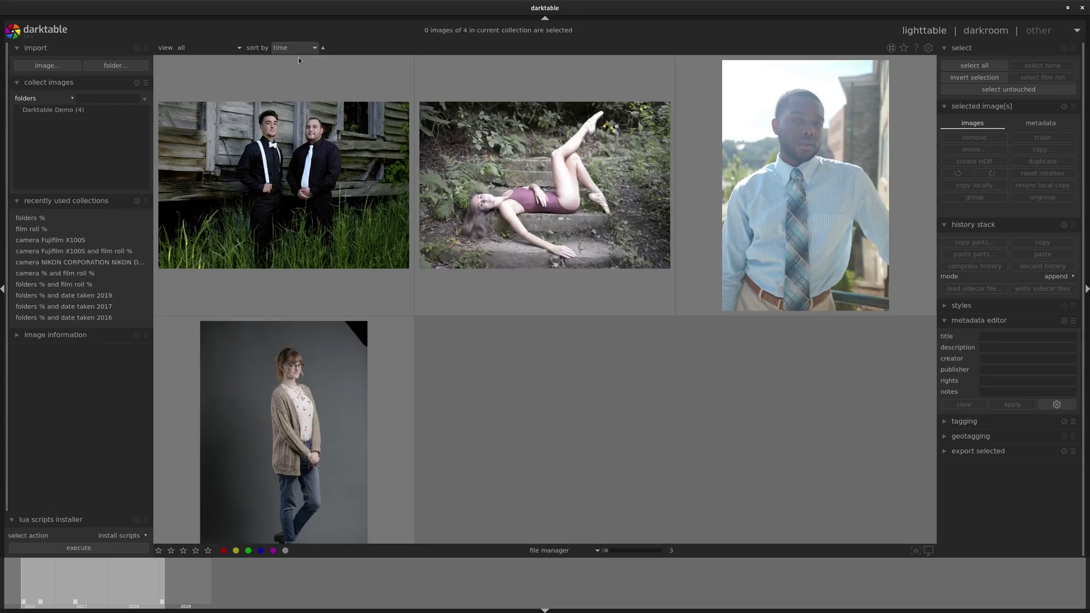
pyautogui.click(303, 48)
pyautogui.click(303, 48)
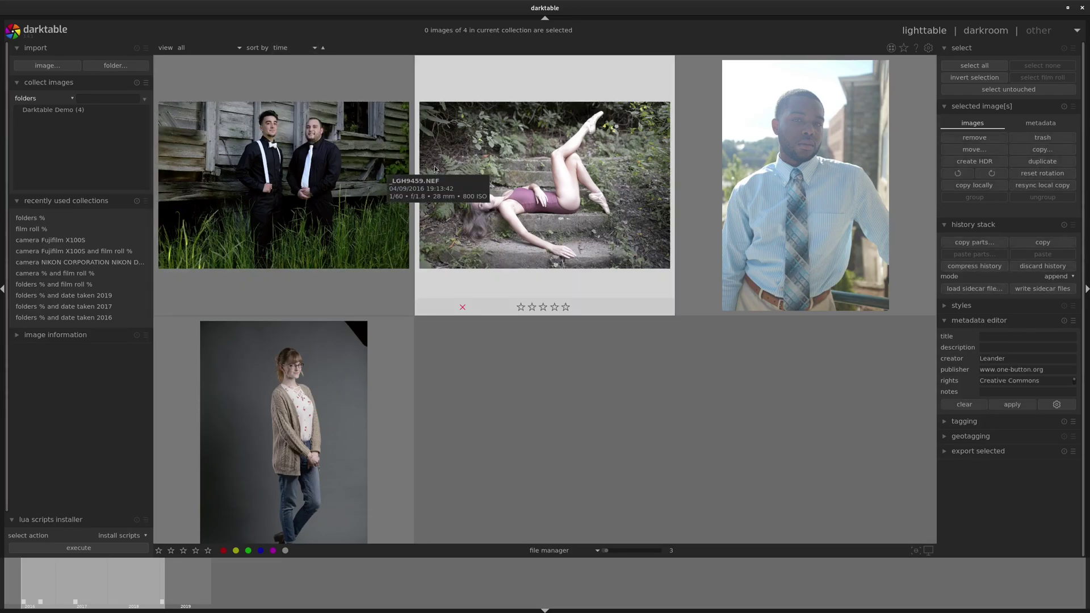